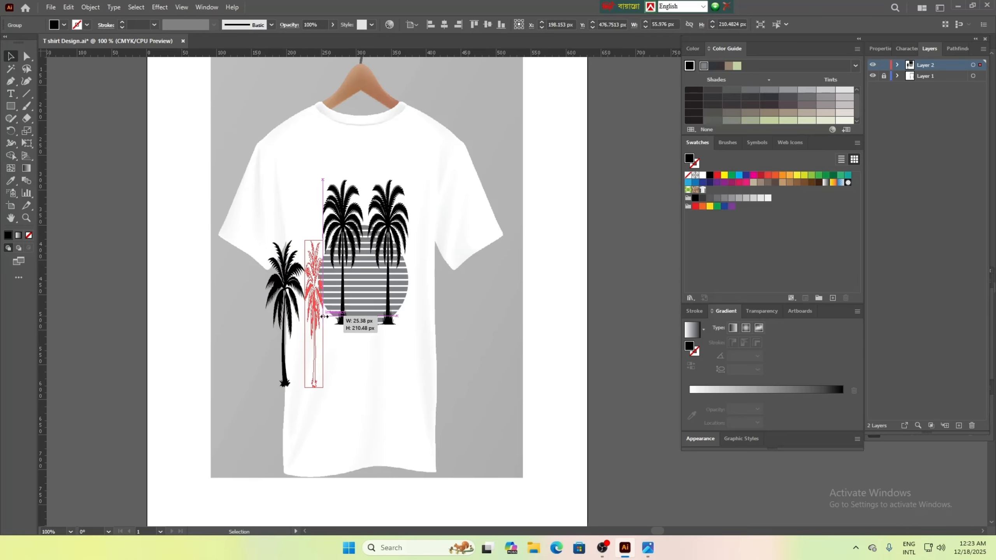
Widen the extra palm slightly and stand it at the sun's left edge, tilted outward beside the left tall palm
click(365, 355)
click(320, 380)
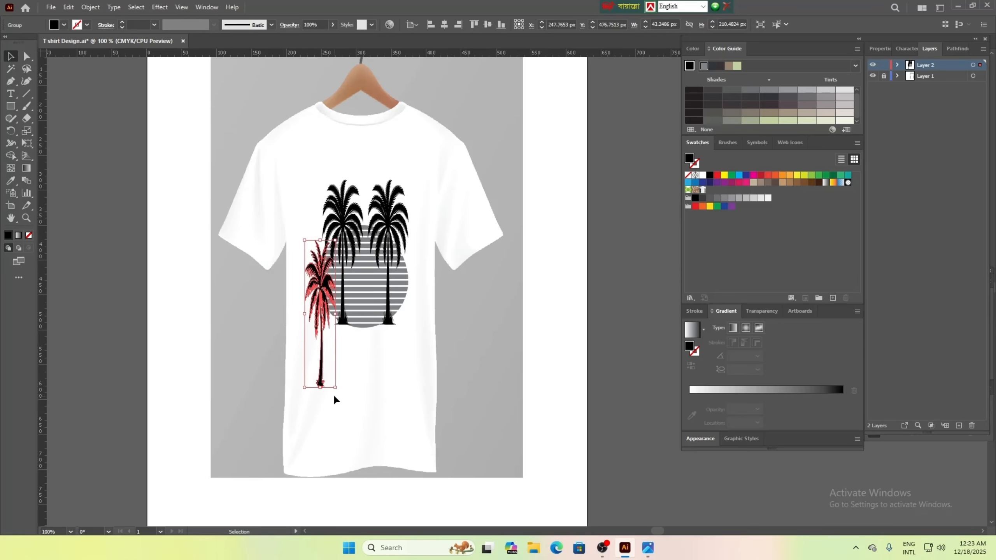
drag(337, 393, 345, 390)
click(366, 375)
drag(329, 376, 333, 315)
click(372, 365)
click(322, 225)
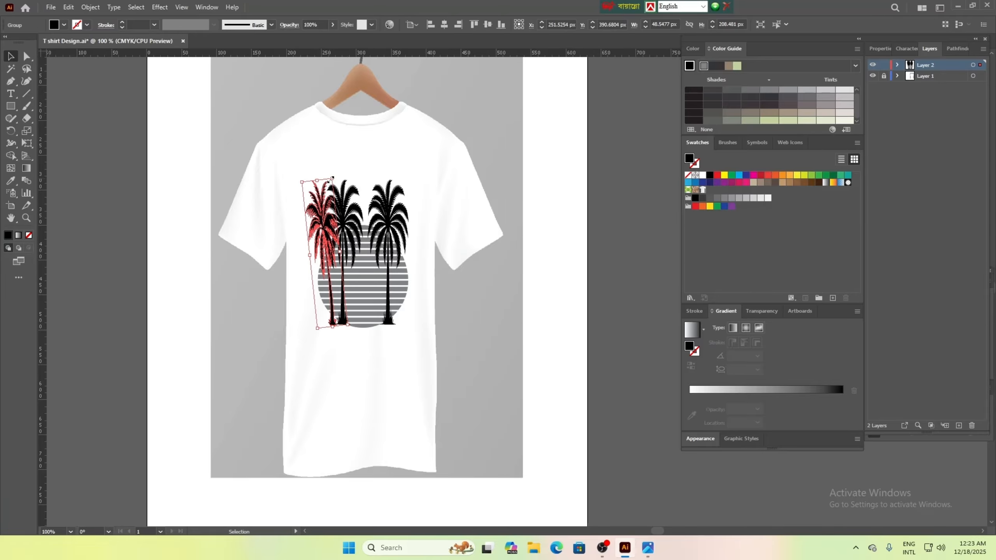
Shorten the tilted left palm and place a mirrored copy of it on the sun's right side
drag(313, 183, 320, 254)
drag(328, 278, 326, 277)
drag(326, 277, 406, 277)
click(484, 373)
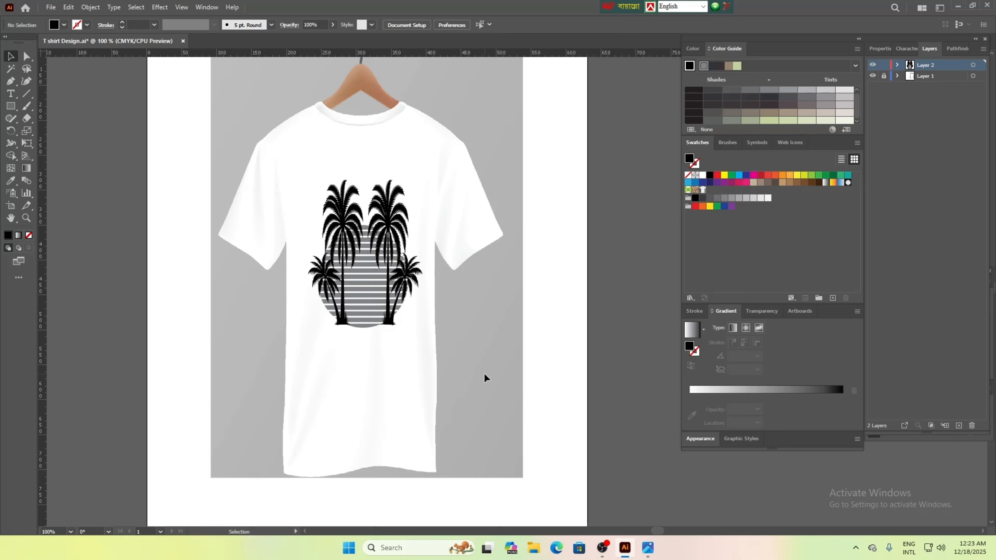
Shrink the striped sun to about 94 × 107 px and center it between the two tall palms
click(367, 304)
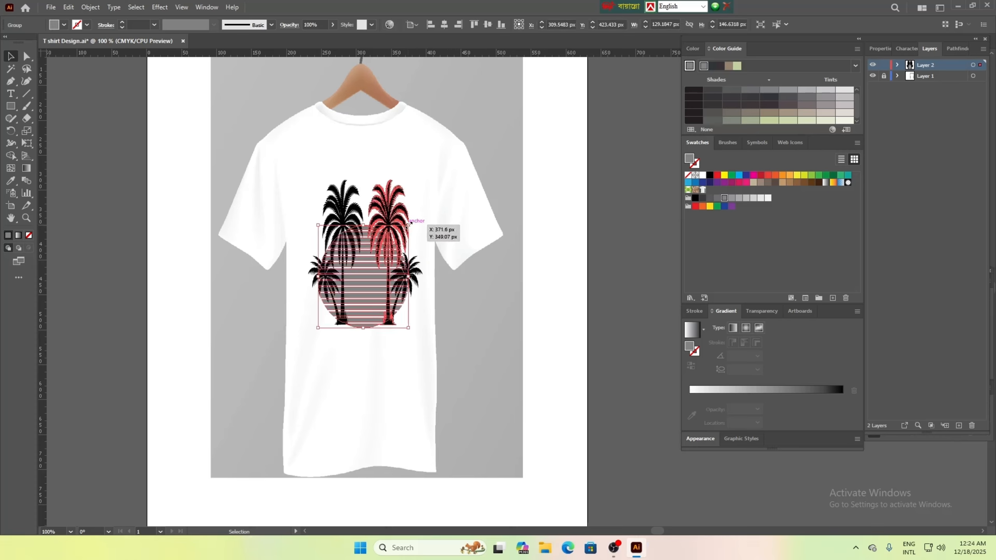
drag(407, 225, 383, 253)
drag(357, 290, 369, 289)
Make the tilted right palm taller and add a smaller, narrower copy of it at its base
scroll(399, 204, up, 2)
drag(425, 306, 436, 271)
drag(418, 327, 459, 337)
drag(477, 280, 455, 352)
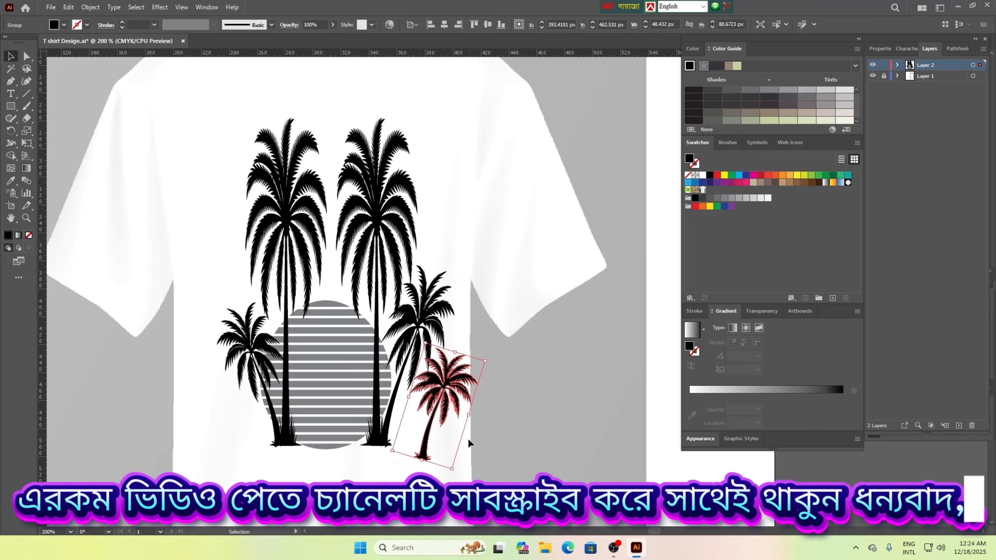
drag(468, 415, 449, 410)
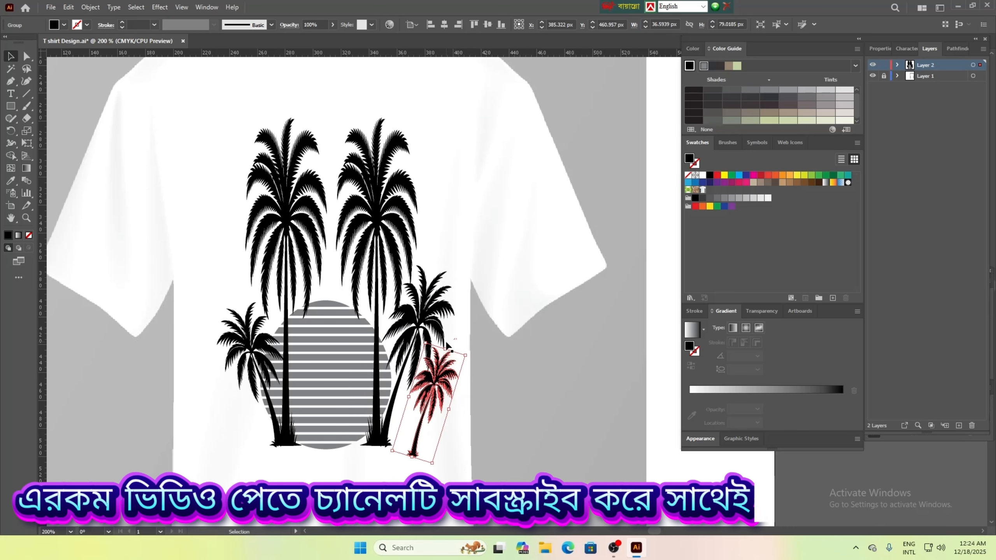
drag(451, 351, 438, 374)
Place the linked image vecteezy_set-of-fir-trees-silhouette-forest-view-pine-trees_11915780 from the All Icon folder onto the canvas
scroll(438, 374, down, 3)
key(ctrl+shift+p)
scroll(343, 156, down, 15)
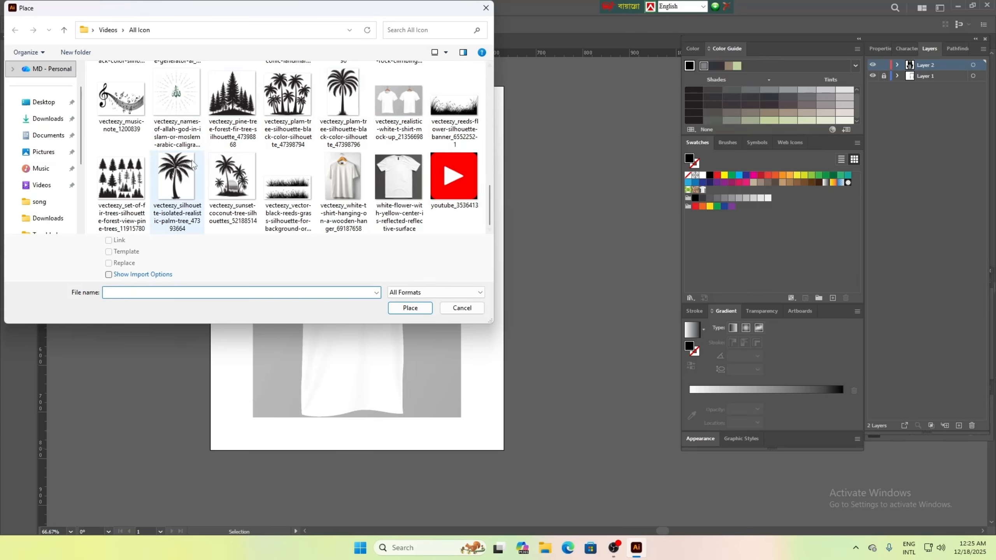
click(460, 109)
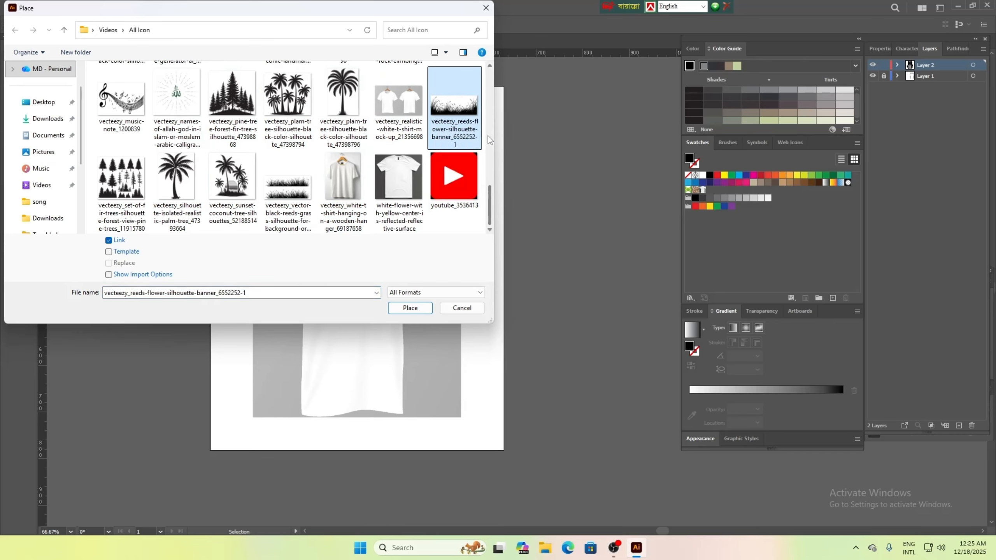
click(123, 193)
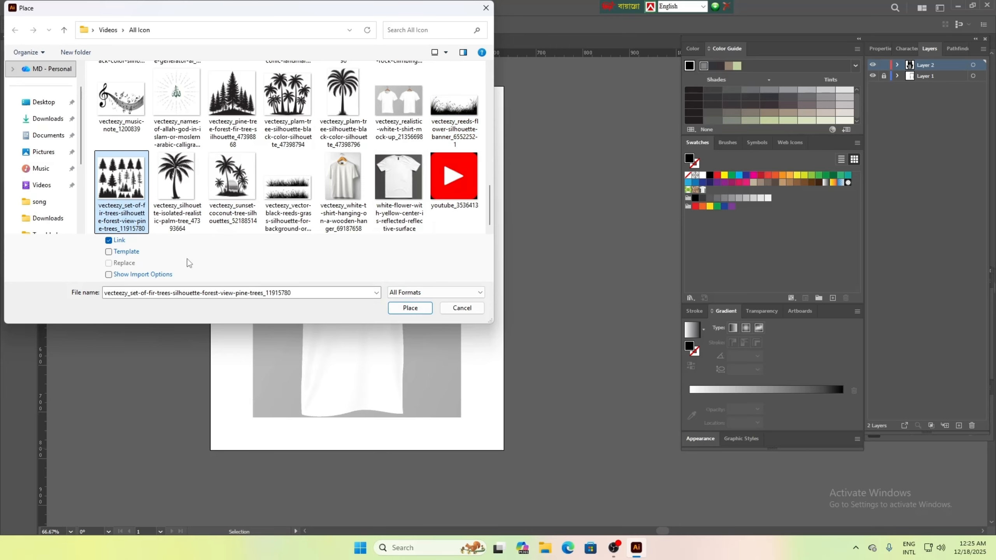
click(410, 308)
click(96, 159)
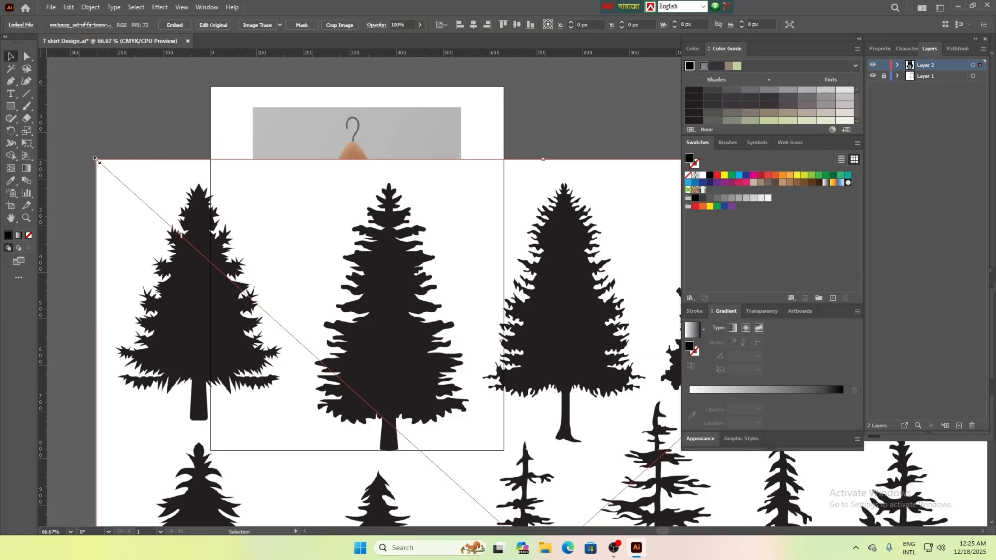
Scale down the fir-tree image and move it off the artboard to the left of the shirt
drag(97, 160, 468, 412)
drag(678, 453, 311, 132)
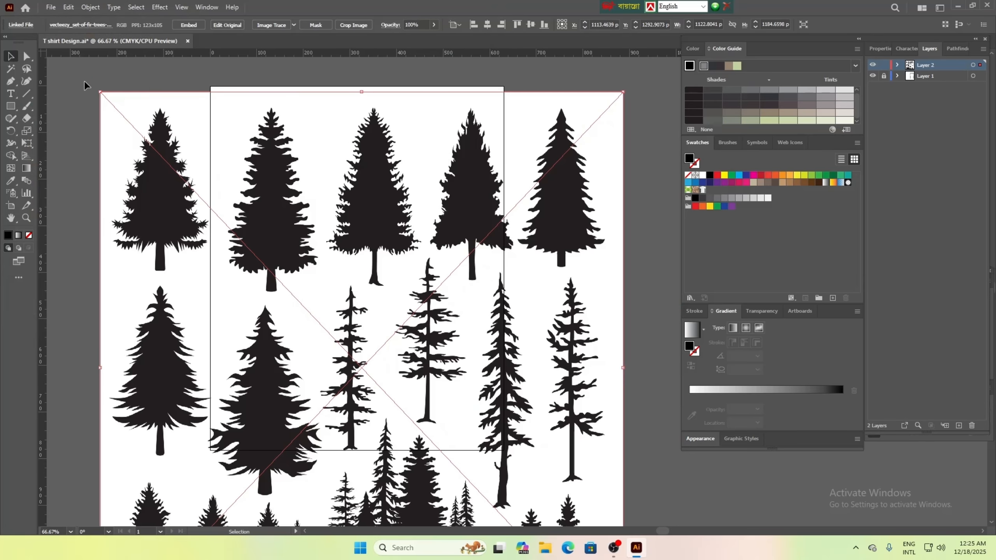
drag(101, 92, 252, 365)
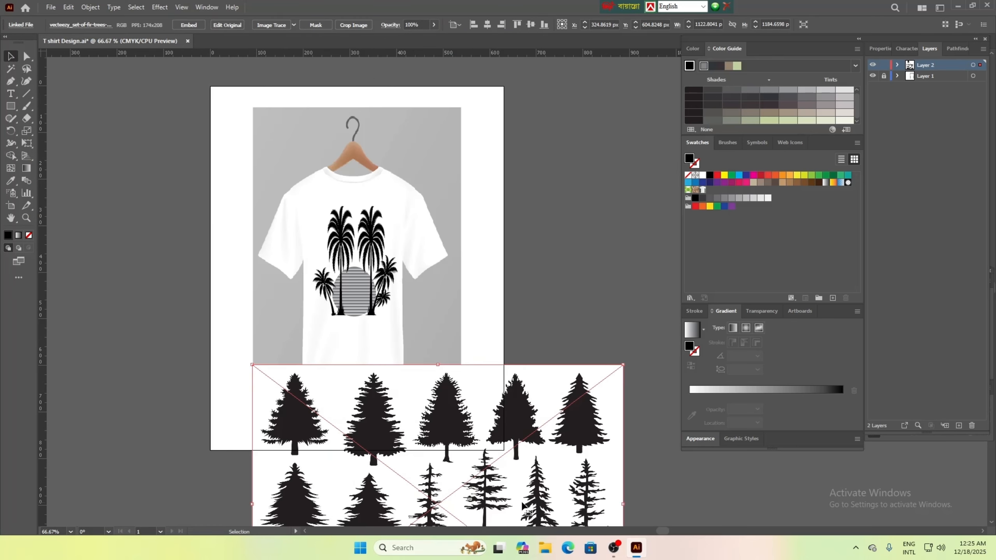
drag(528, 487, 318, 235)
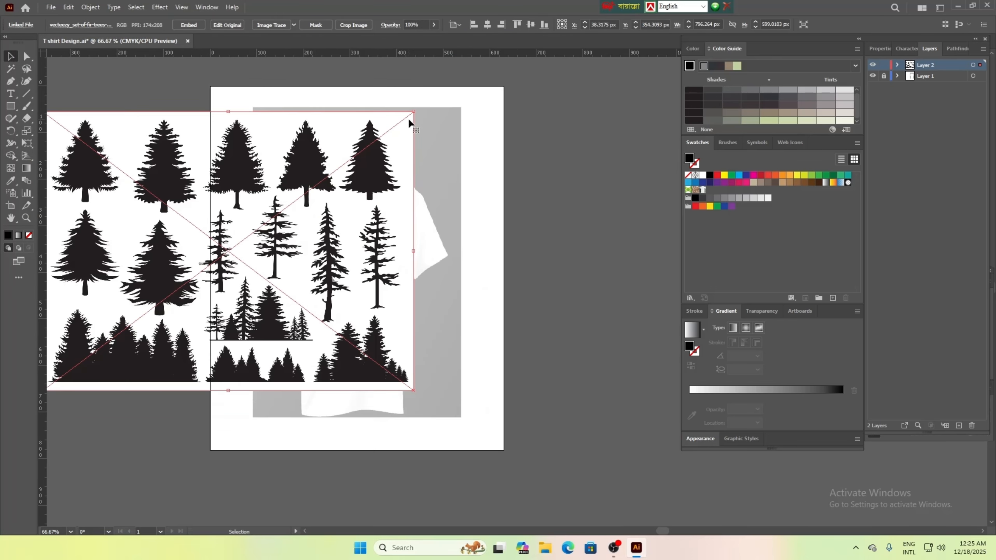
drag(413, 111, 204, 141)
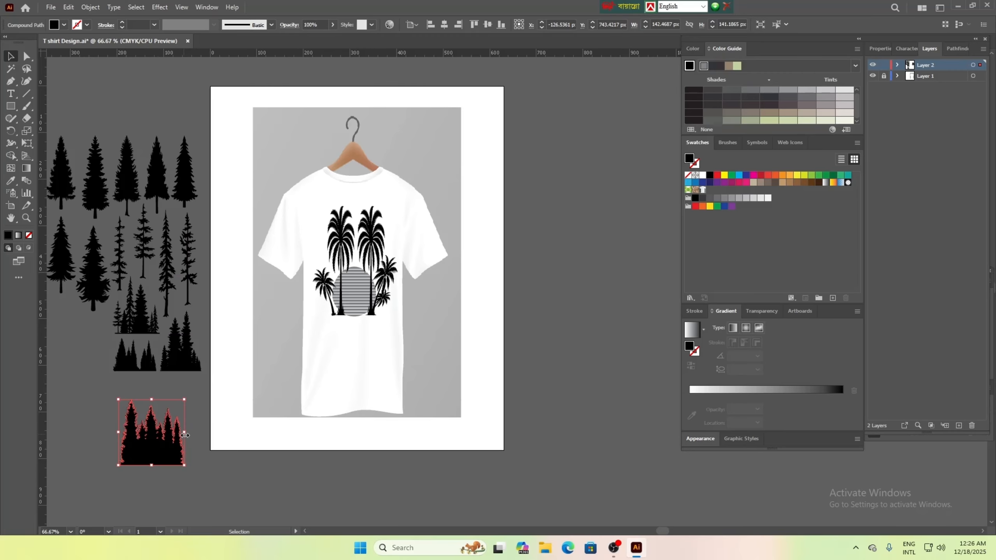
Widen and flatten the separated pine cluster, and fit it as a ground row across the base of the palms
drag(181, 433, 266, 432)
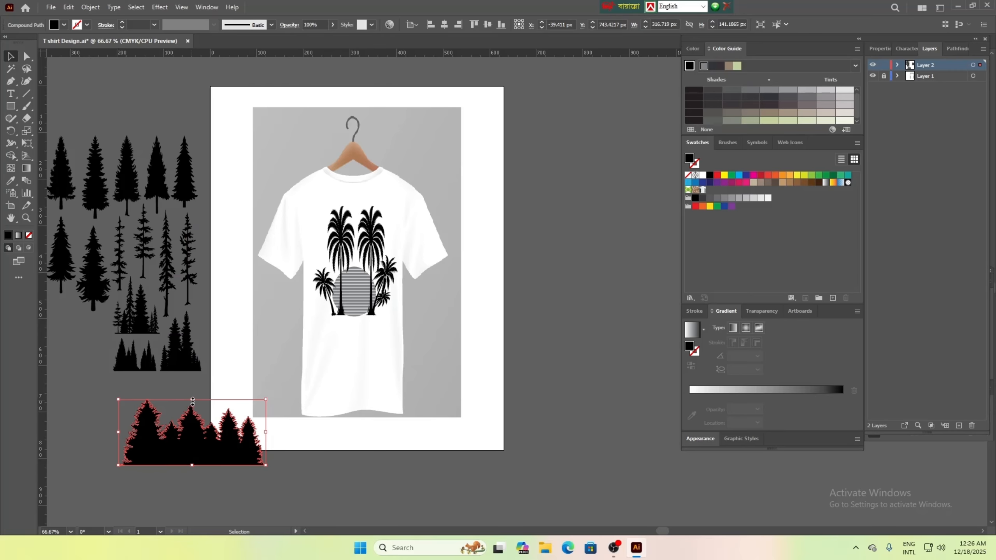
drag(191, 400, 192, 428)
drag(118, 447, 354, 294)
click(305, 473)
click(420, 352)
click(361, 305)
click(462, 281)
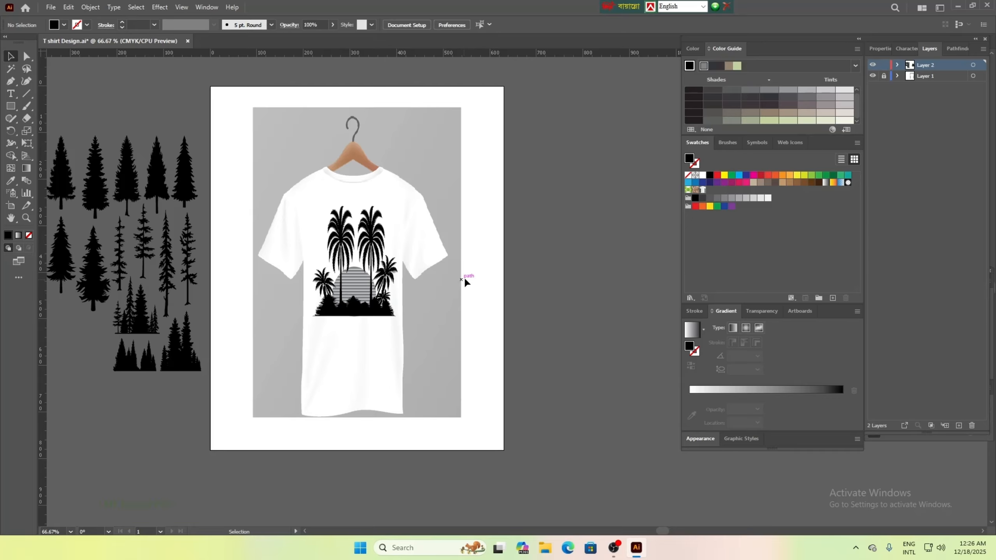
Delete the leftover fir-tree silhouettes beside the artboard
drag(53, 144, 203, 373)
key(Delete)
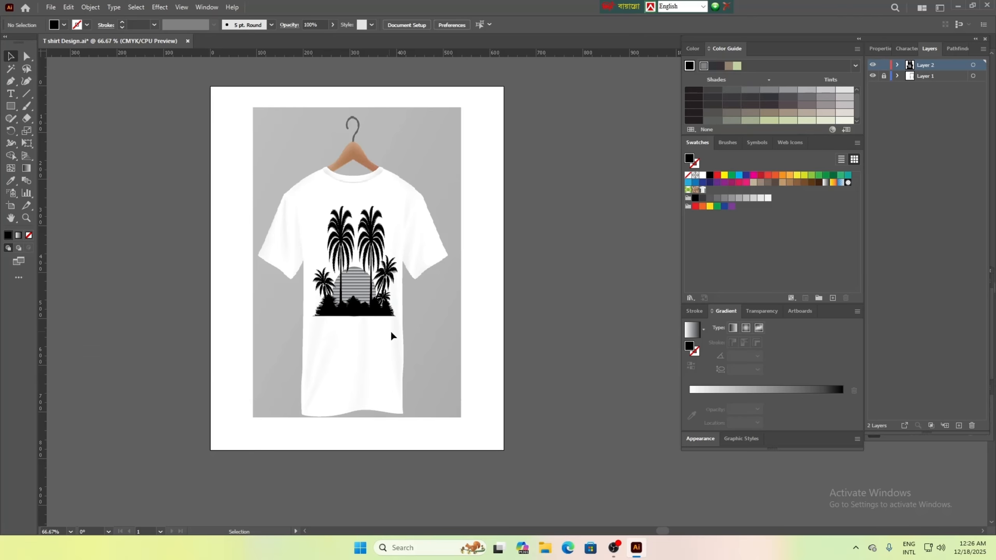
Move the striped sun off the shirt and group all the palms with the pine row
drag(355, 281, 158, 252)
drag(275, 198, 411, 328)
right_click(370, 243)
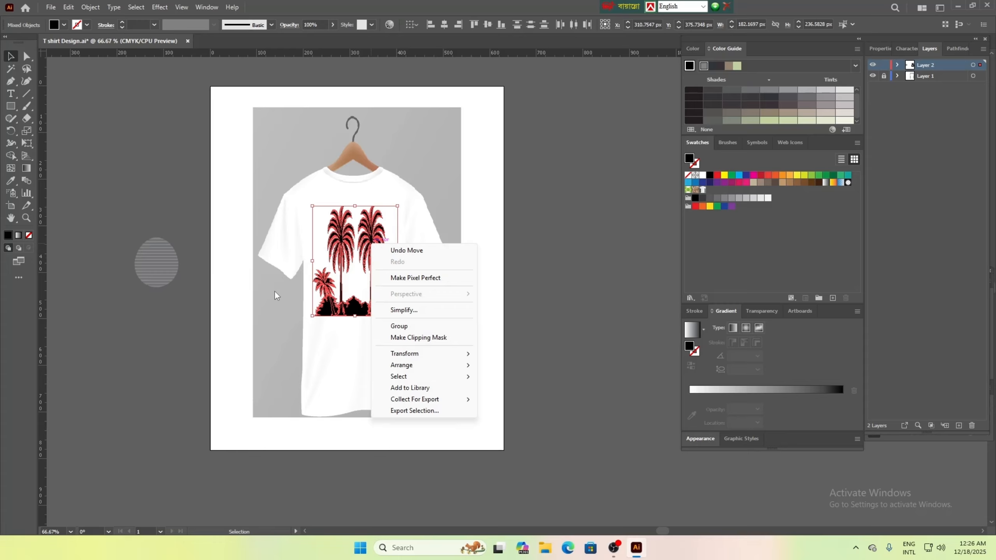
click(417, 327)
click(539, 305)
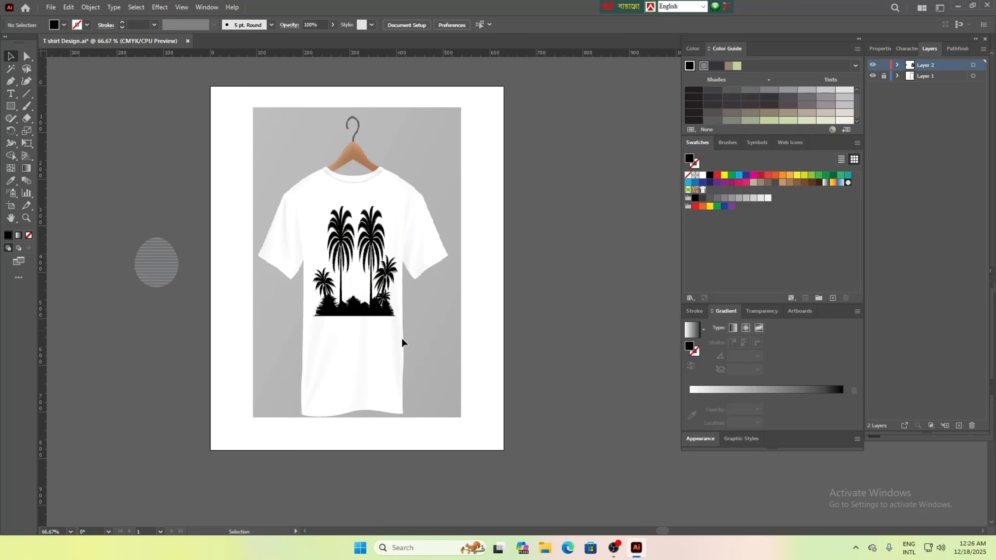
Return the striped sun to its place behind the palms and pine row on the shirt
drag(157, 259, 357, 285)
click(350, 328)
drag(350, 327, 327, 332)
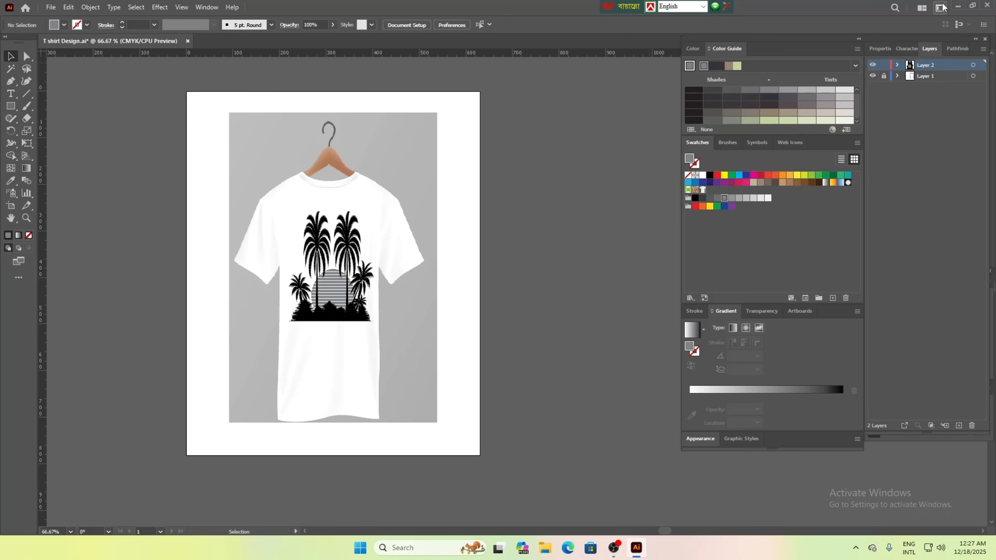
Shrink and lower the right tall palm so it stands shorter than the left one, and nudge the sun slightly left
click(544, 548)
scroll(314, 282, up, 3)
click(413, 169)
drag(453, 70, 441, 114)
drag(412, 196, 411, 217)
drag(371, 306, 362, 308)
click(561, 305)
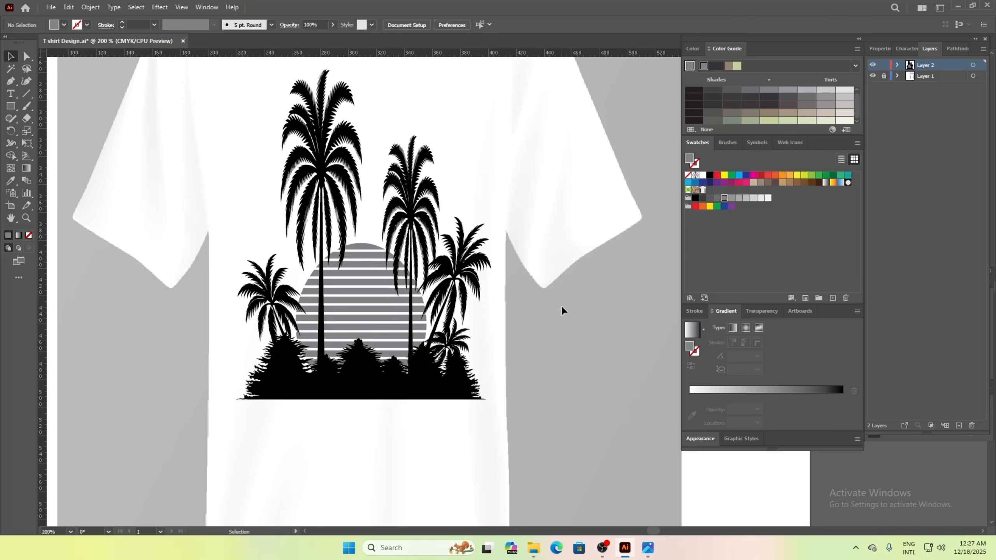
Fill the sun's stripes with the orange swatch and group them
click(783, 177)
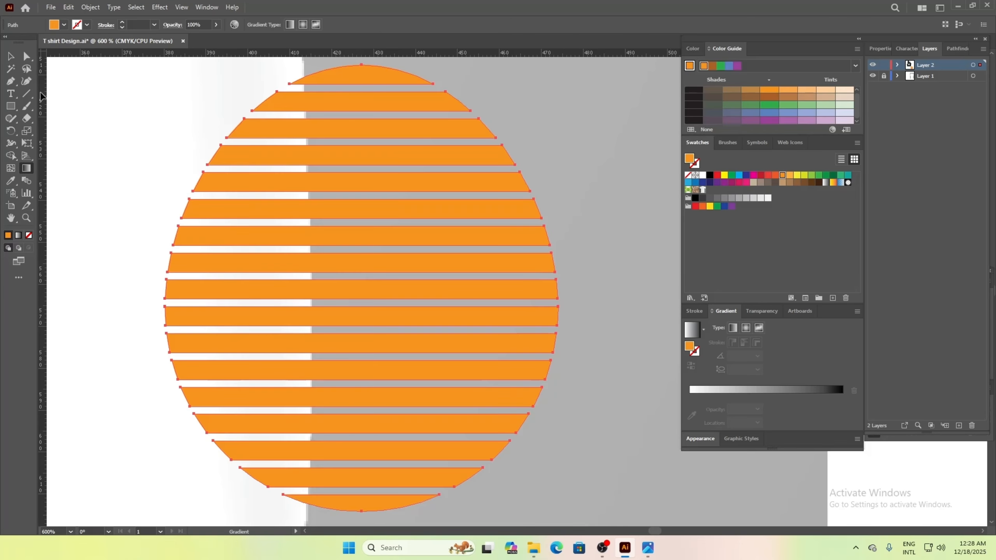
click(10, 58)
scroll(559, 287, down, 3)
right_click(513, 268)
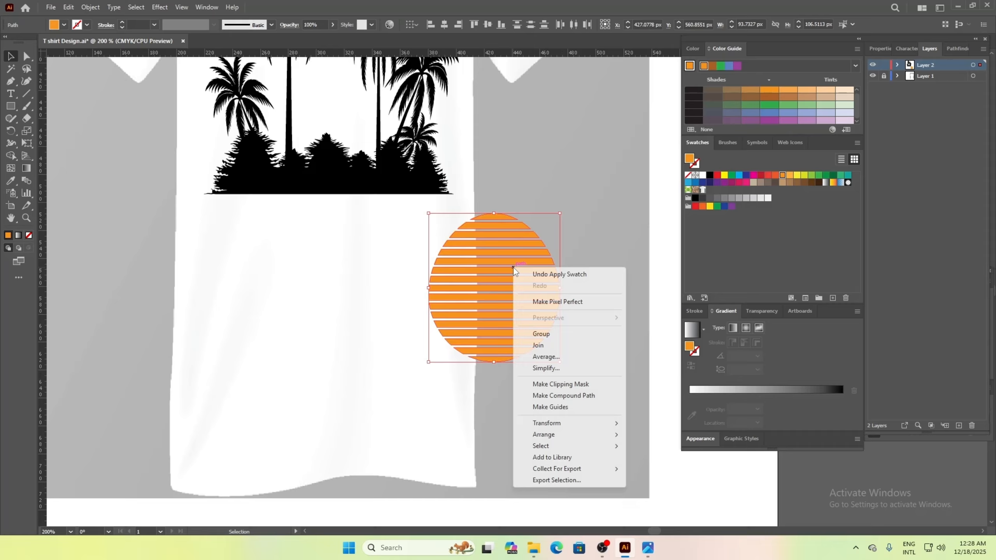
click(564, 334)
Move the orange striped sun back behind the palms and pine row on the shirt
scroll(587, 255, up, 3)
drag(489, 431, 331, 270)
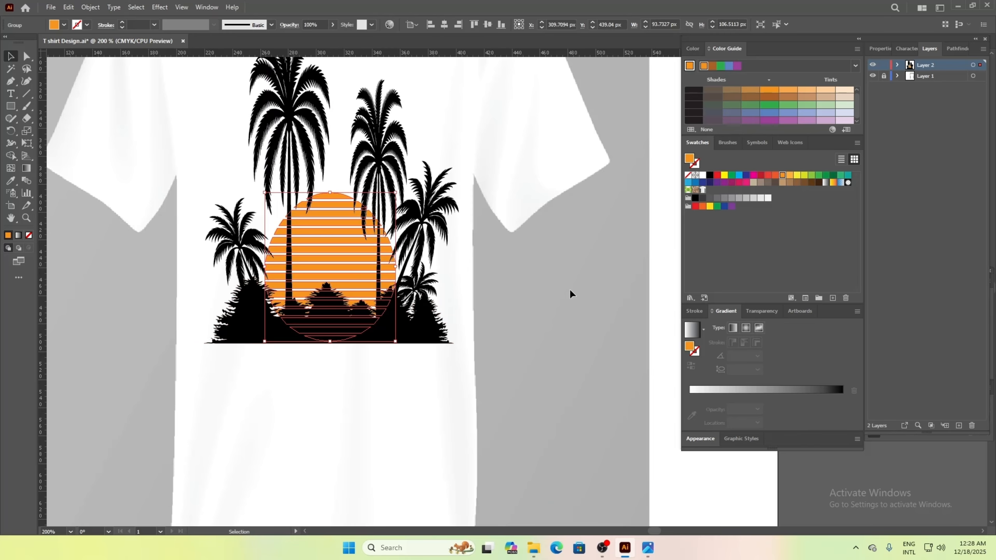
click(499, 365)
key(ctrl+minus)
key(ctrl+minus)
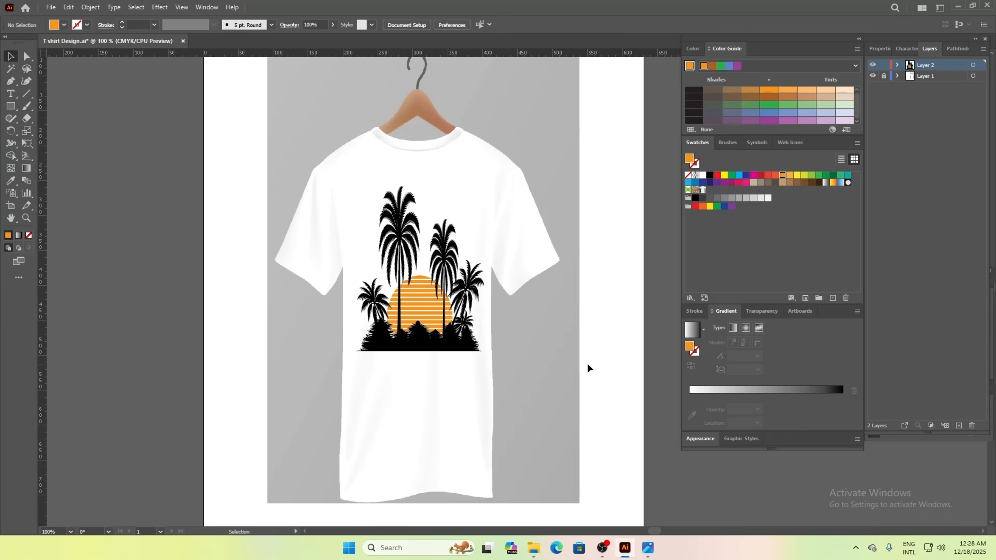
Place the linked bird silhouettes image 7635640 and scale it down beside the shirt design
scroll(494, 235, up, 2)
key(ctrl+shift+p)
click(455, 94)
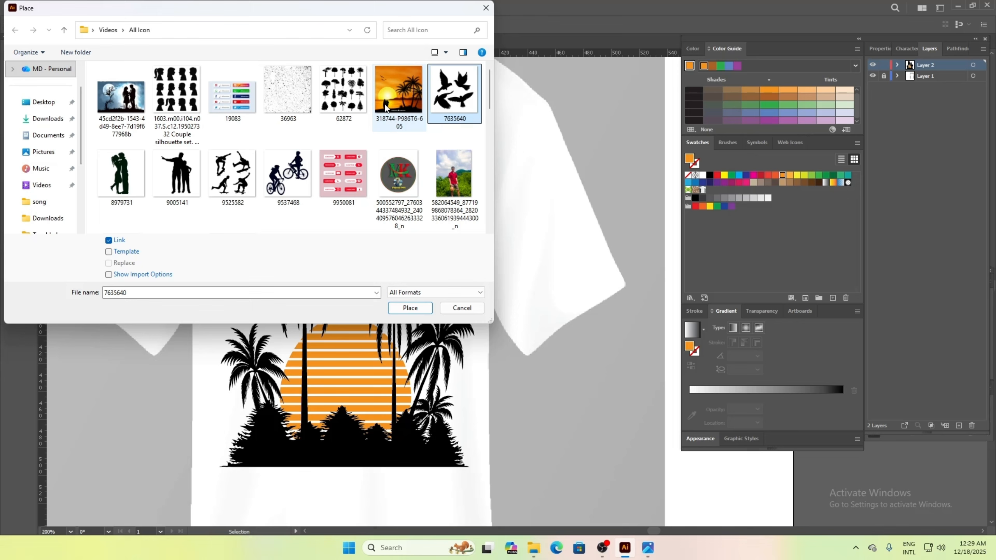
click(410, 308)
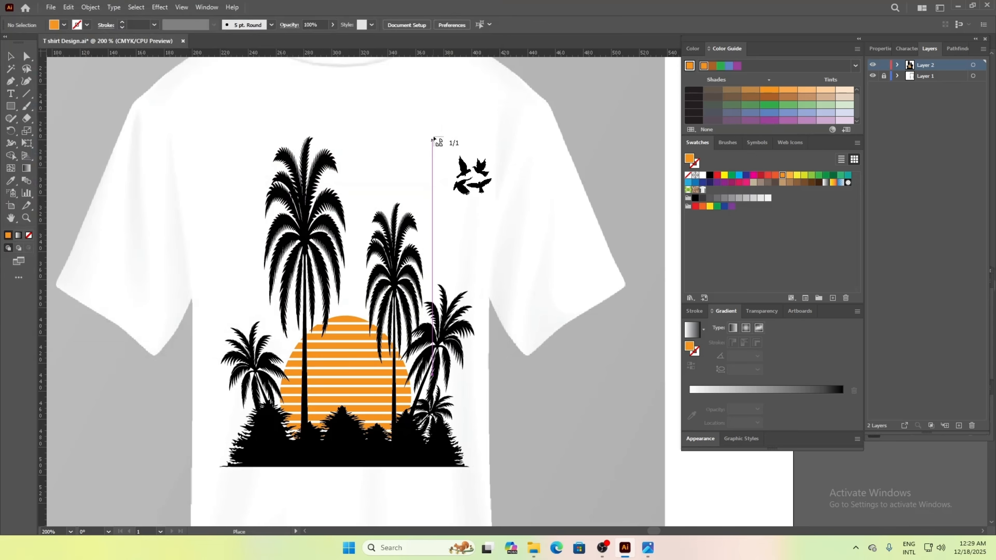
click(434, 128)
drag(453, 143, 541, 445)
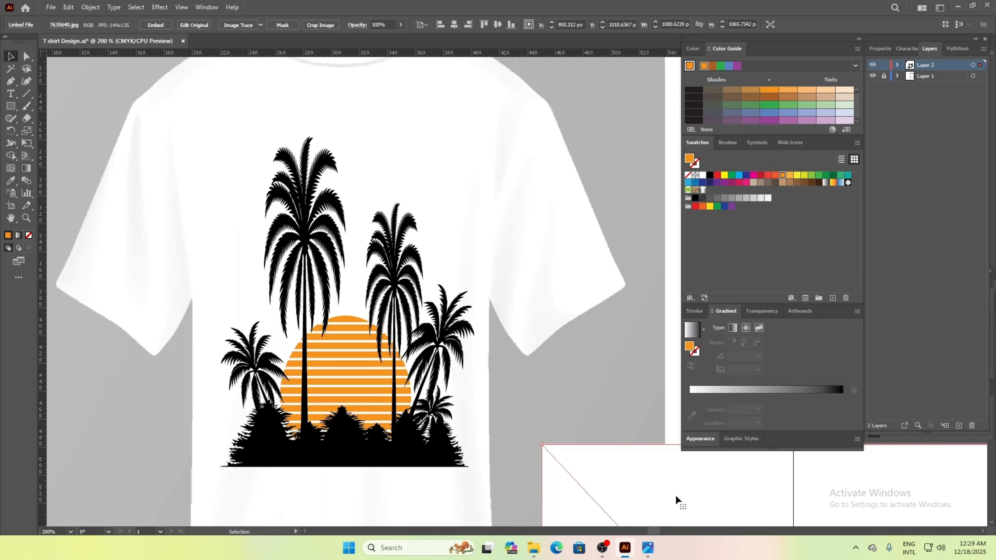
drag(670, 492, 232, 128)
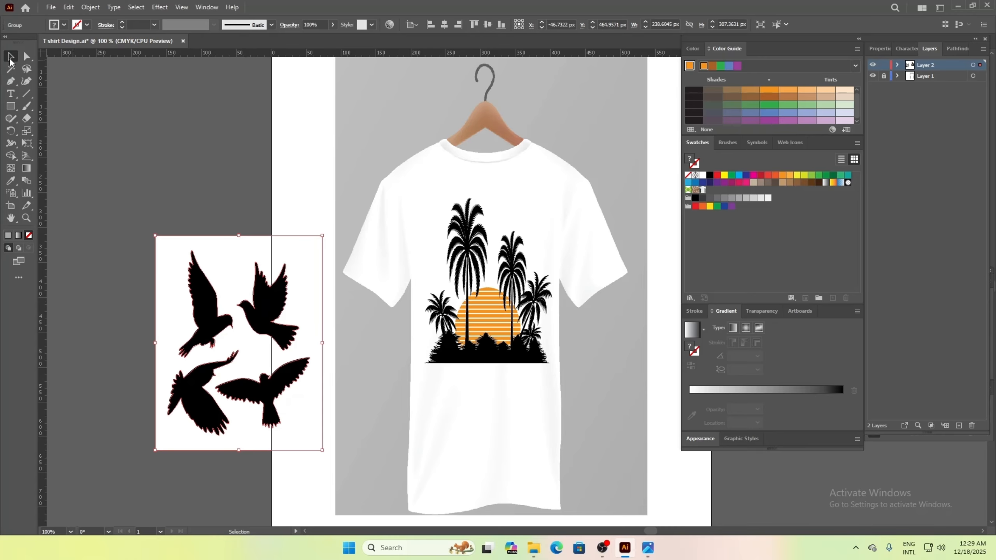
Select the white background of the traced bird artwork with the Magic Wand and delete it
click(11, 69)
click(227, 262)
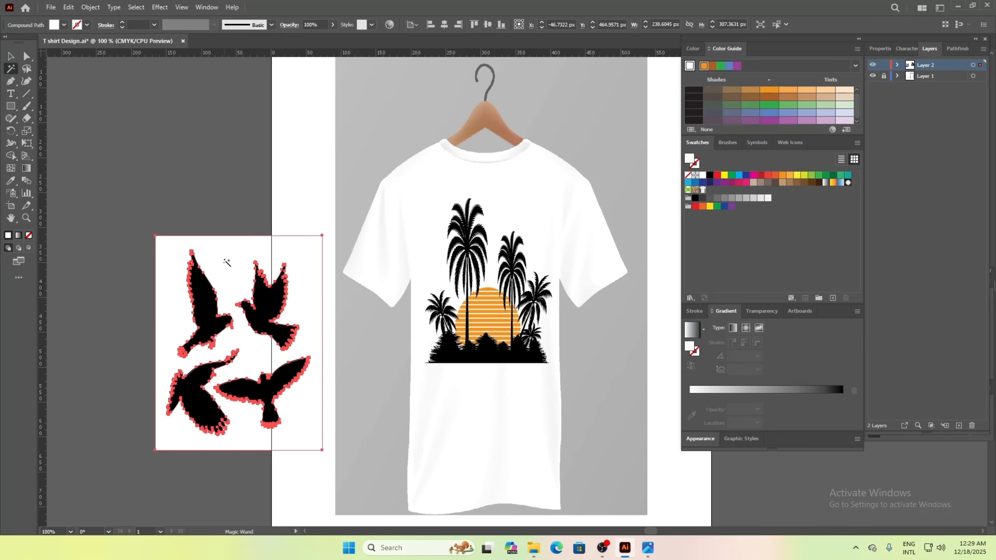
key(Delete)
click(11, 56)
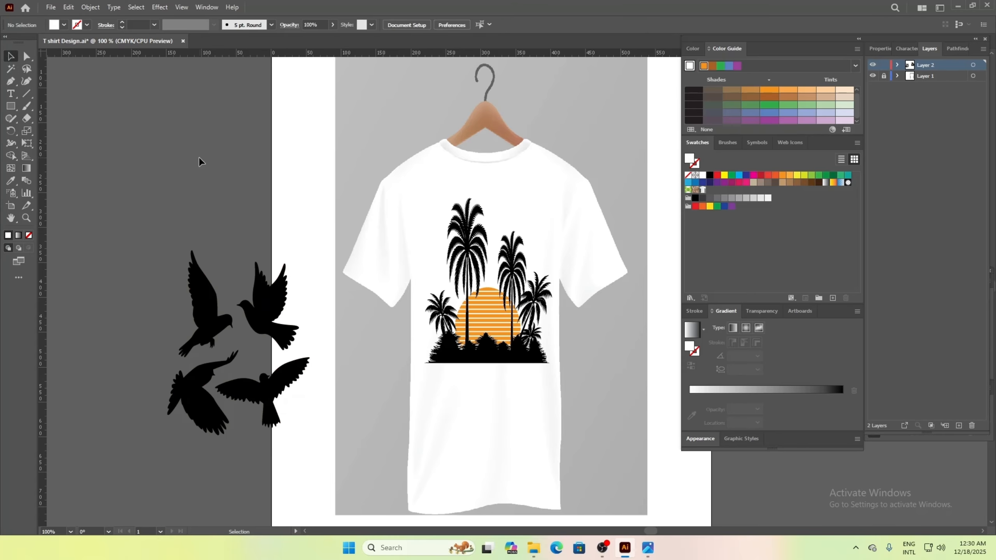
Ungroup the four bird silhouettes so each can be handled separately
click(275, 326)
right_click(257, 301)
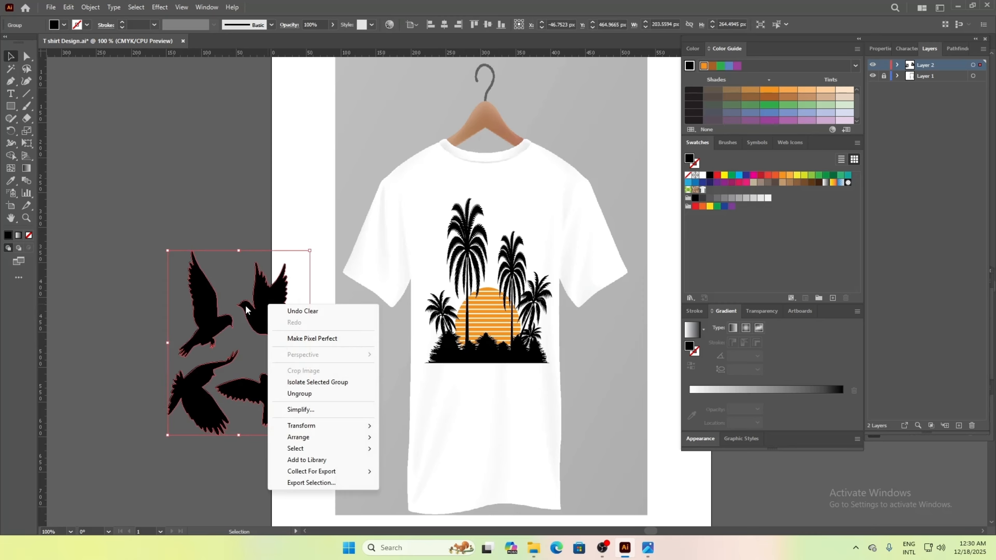
click(290, 394)
click(179, 207)
Position a small flying bird between the right tall palm and the tilted right palm
click(277, 289)
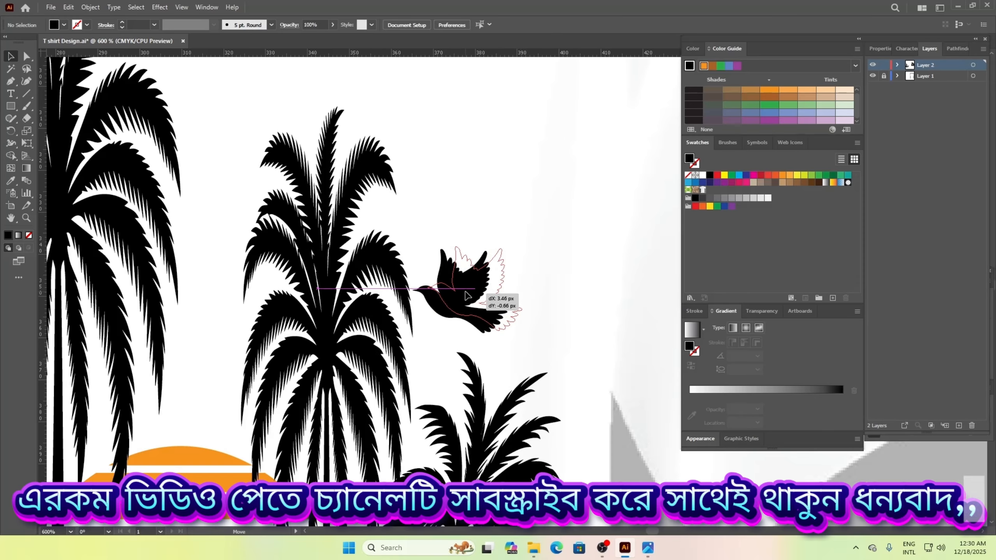
click(492, 294)
click(557, 375)
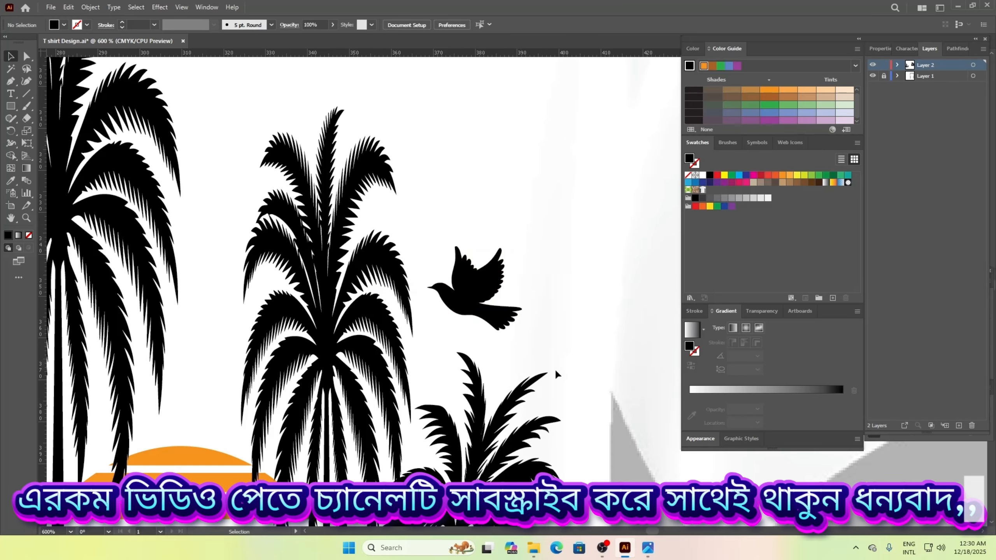
scroll(529, 412, down, 3)
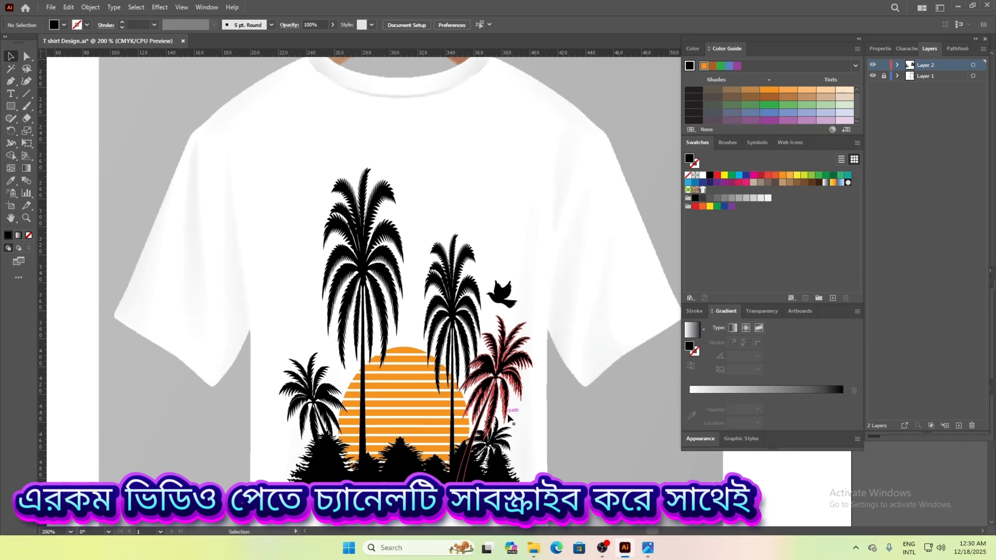
Duplicate the flying bird as a smaller copy and position it between the two tall palms, just above the sun
scroll(508, 418, down, 1)
drag(504, 289, 556, 309)
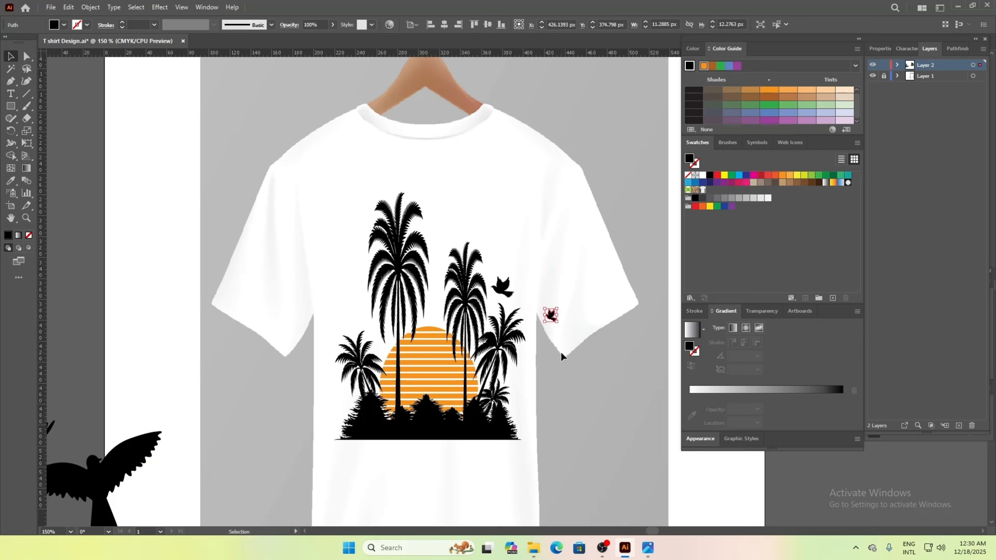
click(561, 356)
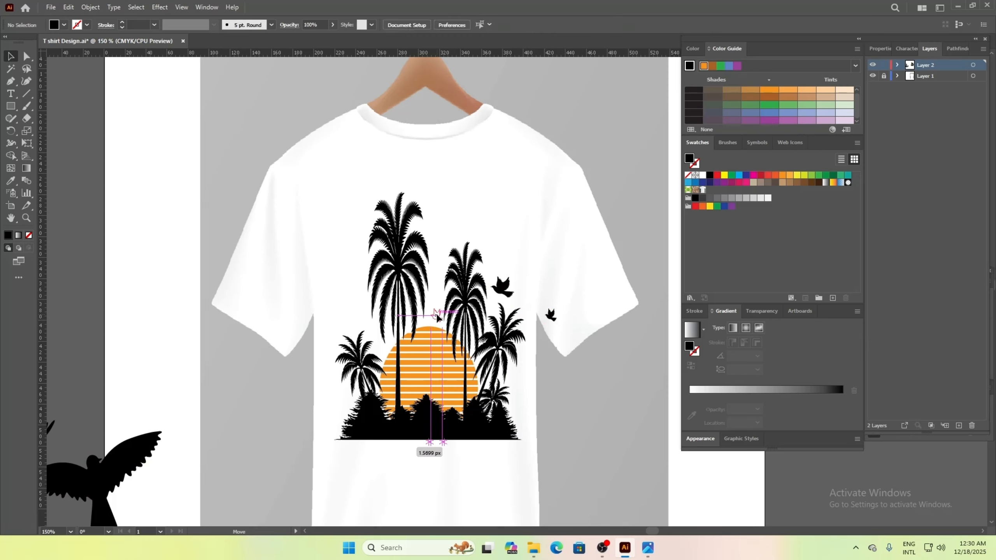
mouse_move(436, 317)
mouse_down()
mouse_move(435, 297)
mouse_move(432, 312)
mouse_up()
click(603, 363)
click(582, 308)
Select the leftover large bird silhouettes beside the shirt mockup and remove them
scroll(577, 308, down, 3)
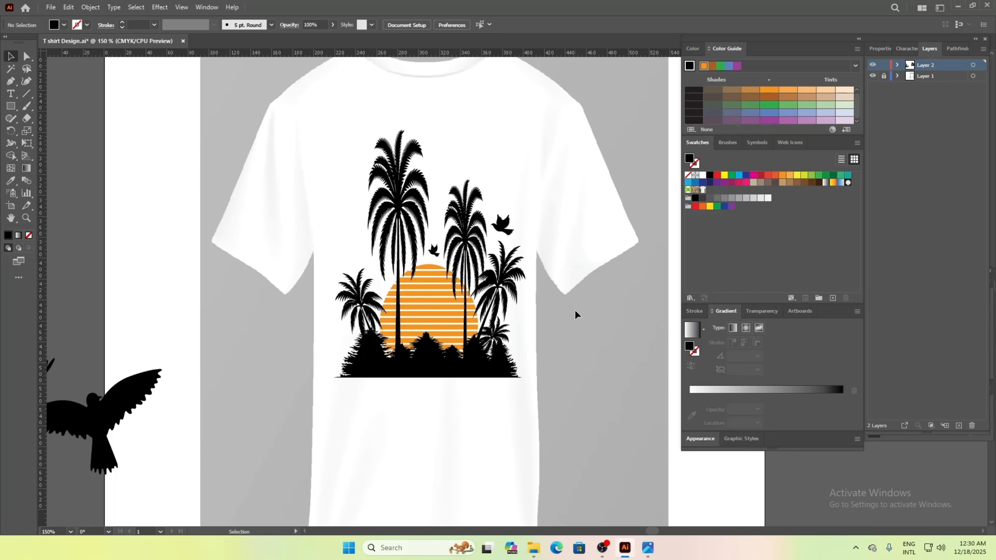
scroll(561, 314, down, 2)
scroll(554, 325, down, 1)
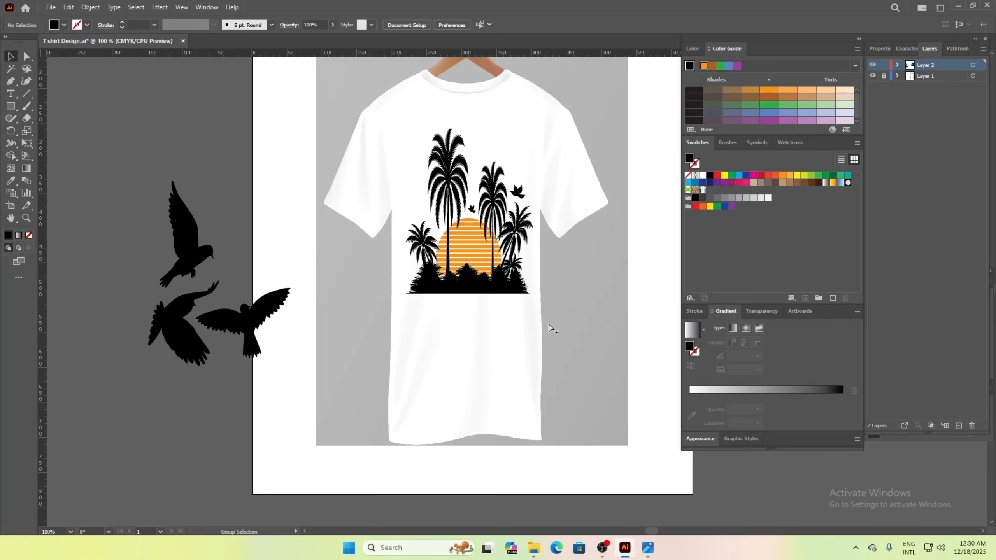
drag(123, 231, 254, 363)
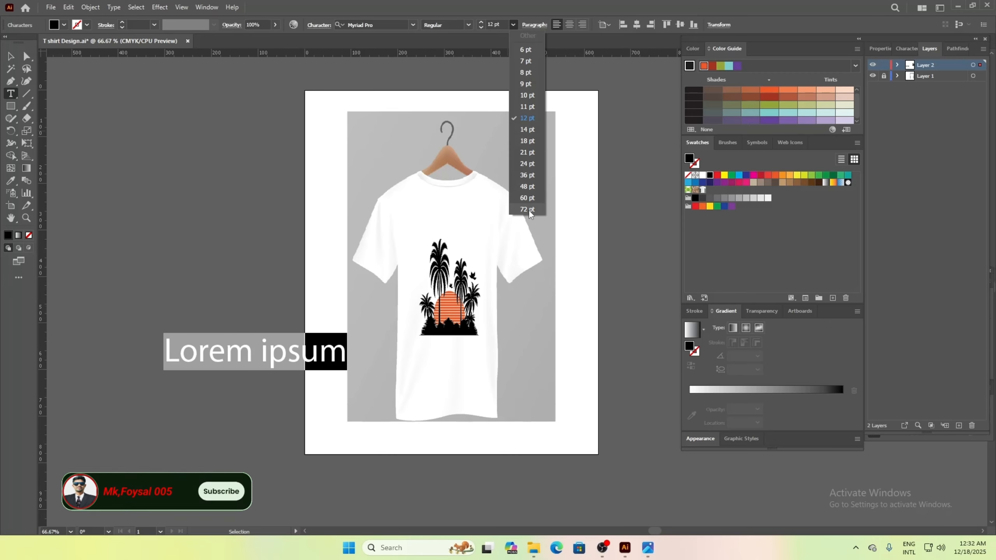
Set the new text line to 72 pt and replace its placeholder with Sunset
click(529, 211)
key(BackSpace)
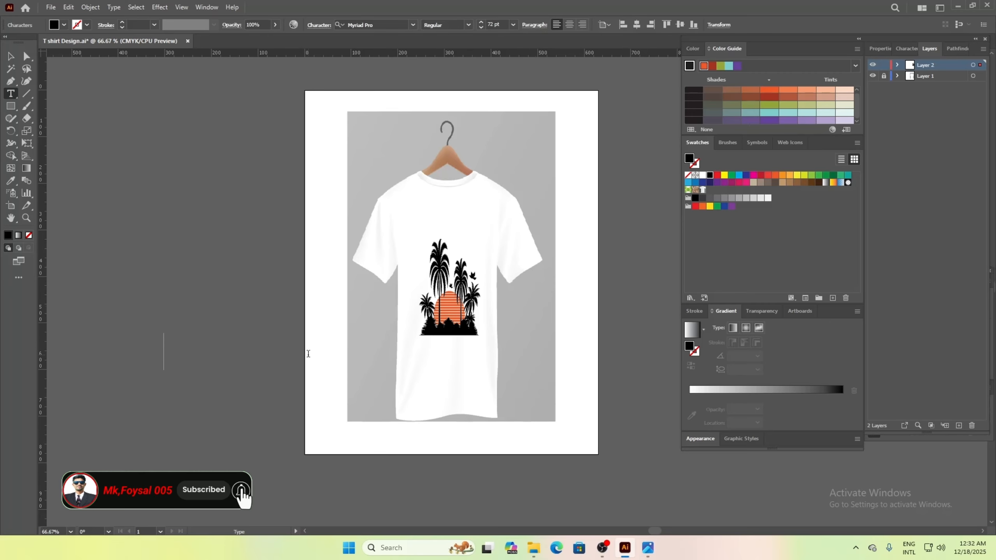
text(Sunse)
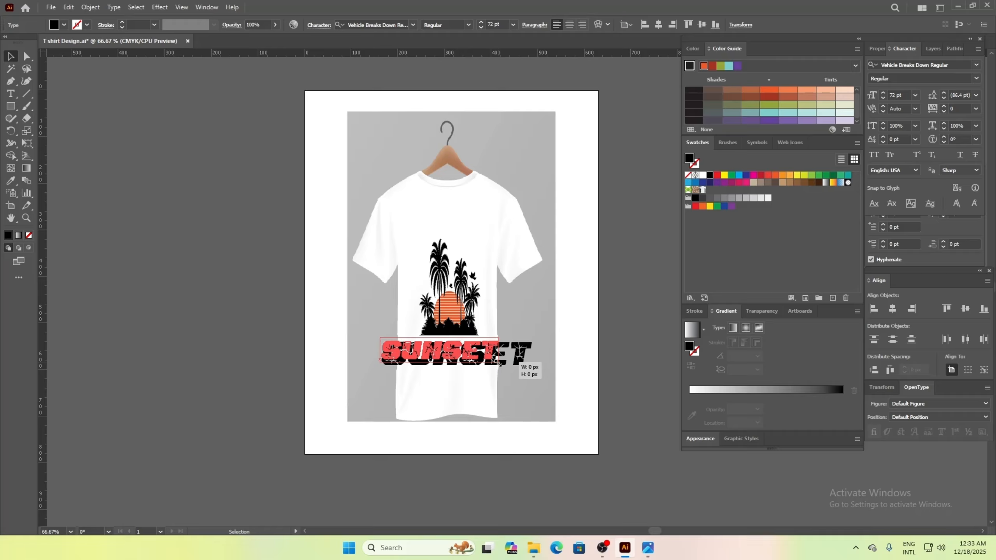
Scale the SUNSET text down, centre it beneath the pine row and flatten its height
drag(517, 360, 453, 358)
click(424, 365)
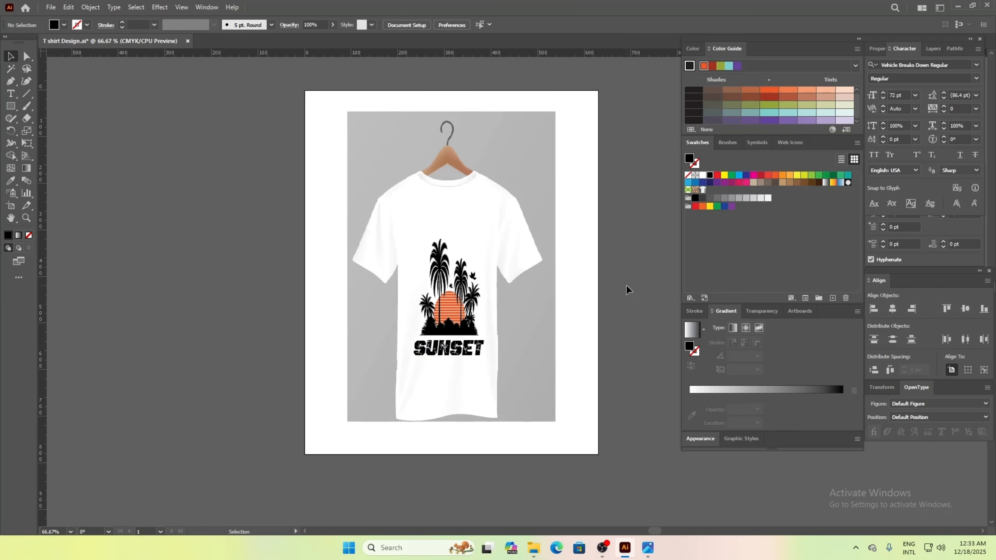
scroll(626, 285, down, 3)
click(450, 307)
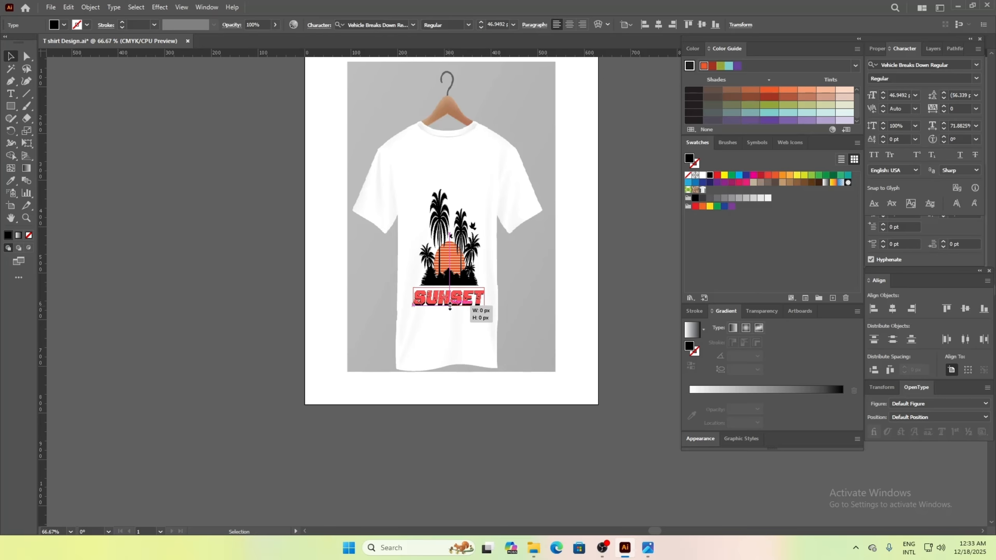
drag(450, 306, 450, 297)
click(471, 326)
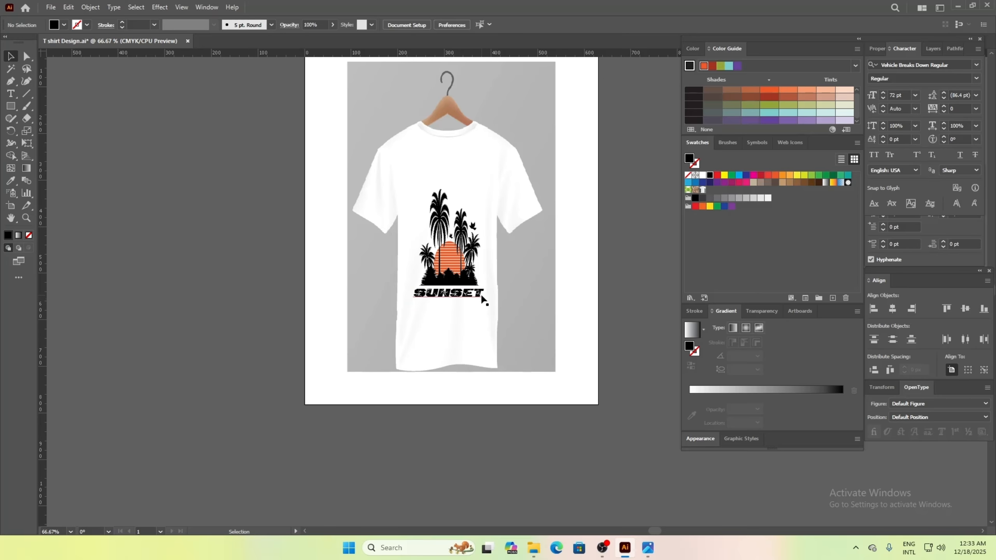
Narrow the SUNSET text from its left side to match the width of the pine row's base line
scroll(471, 311, up, 2)
scroll(471, 314, up, 4)
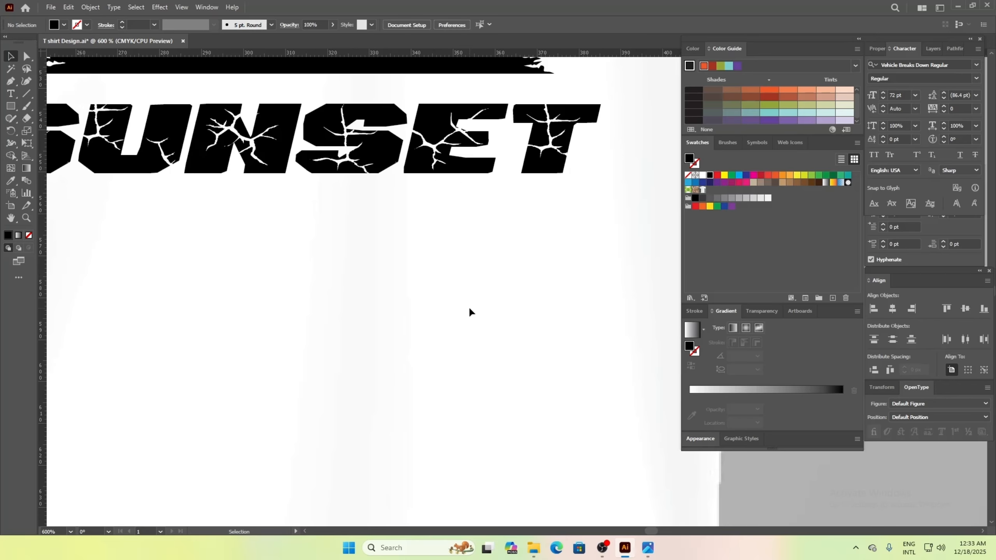
scroll(360, 327, down, 2)
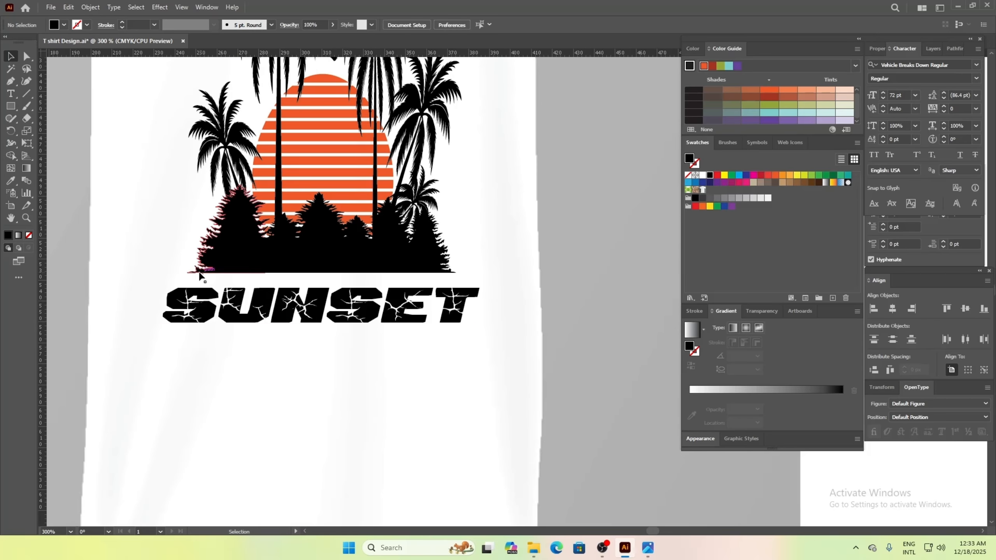
click(188, 301)
drag(159, 304, 184, 302)
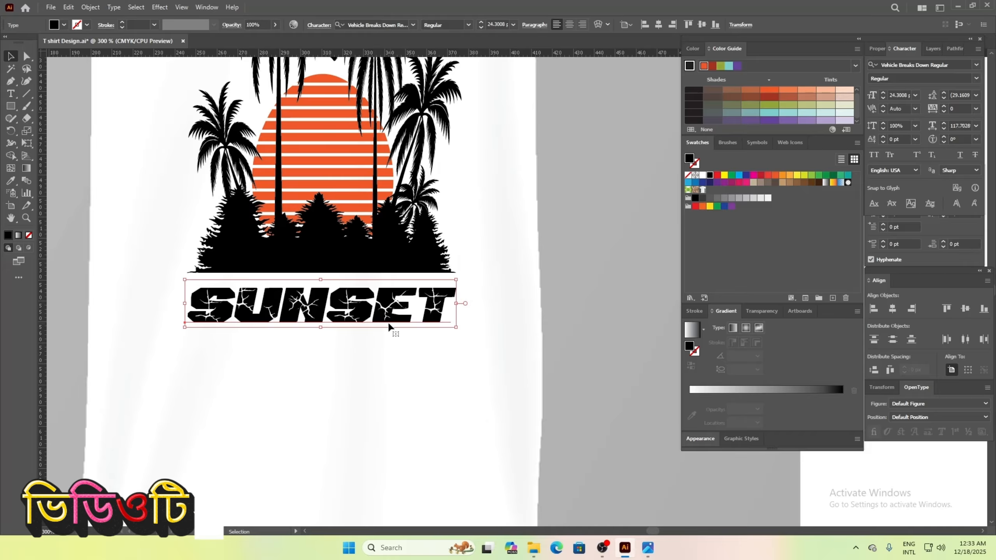
Change the SUNSET text's font to Dark College and stretch it to the full width of the pine row's base
click(977, 64)
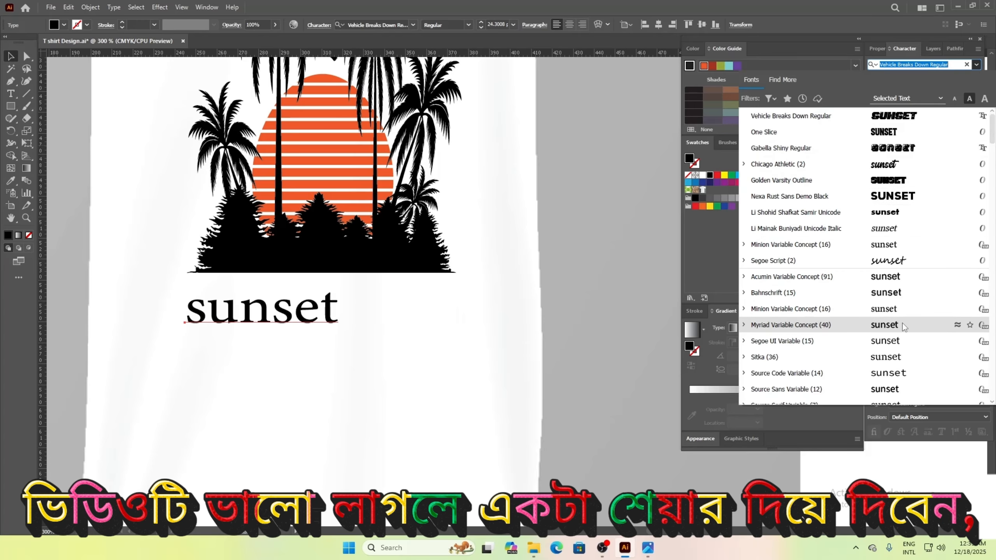
scroll(898, 330, down, 10)
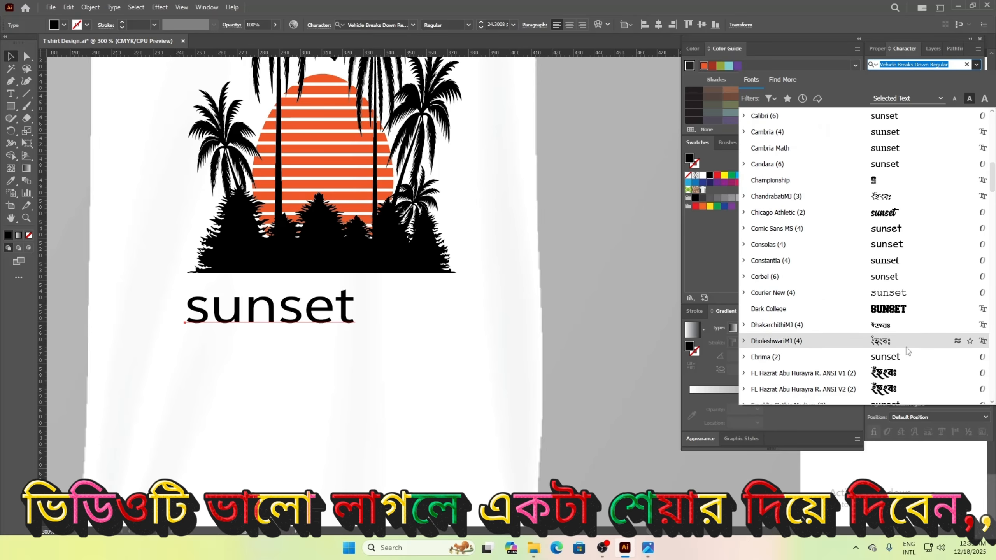
click(889, 309)
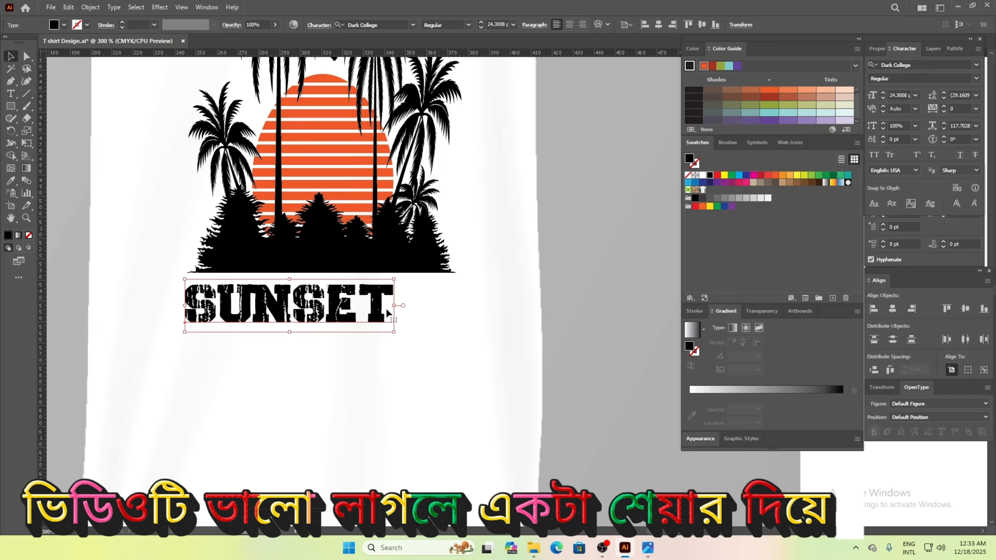
drag(406, 305, 455, 303)
click(425, 341)
scroll(490, 330, down, 2)
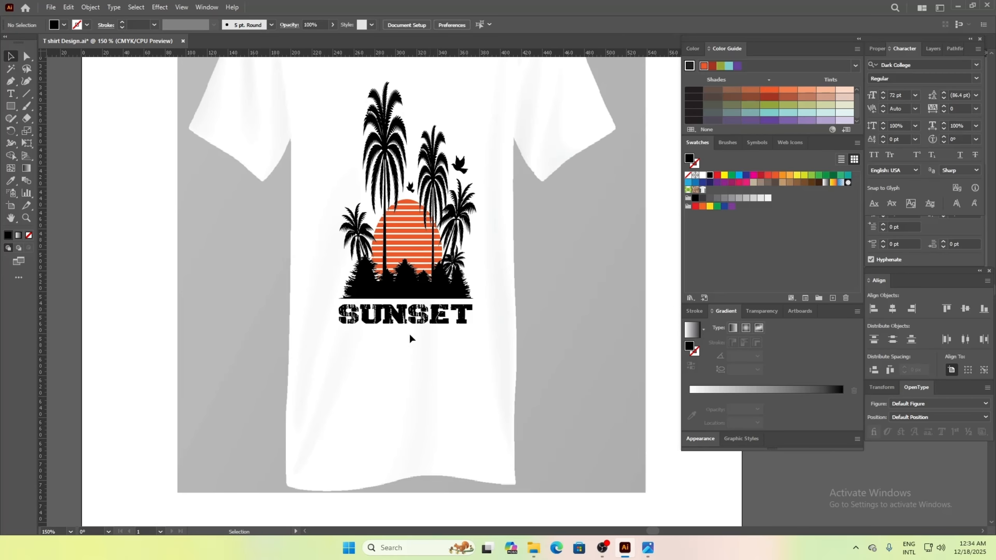
Fill the SUNSET text below the pine row with the dark red swatch
click(408, 320)
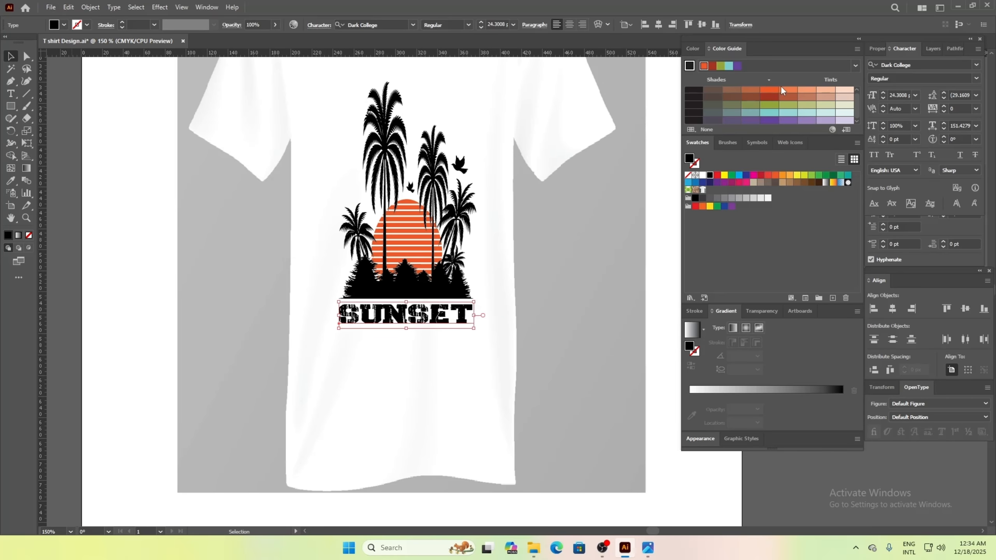
click(761, 175)
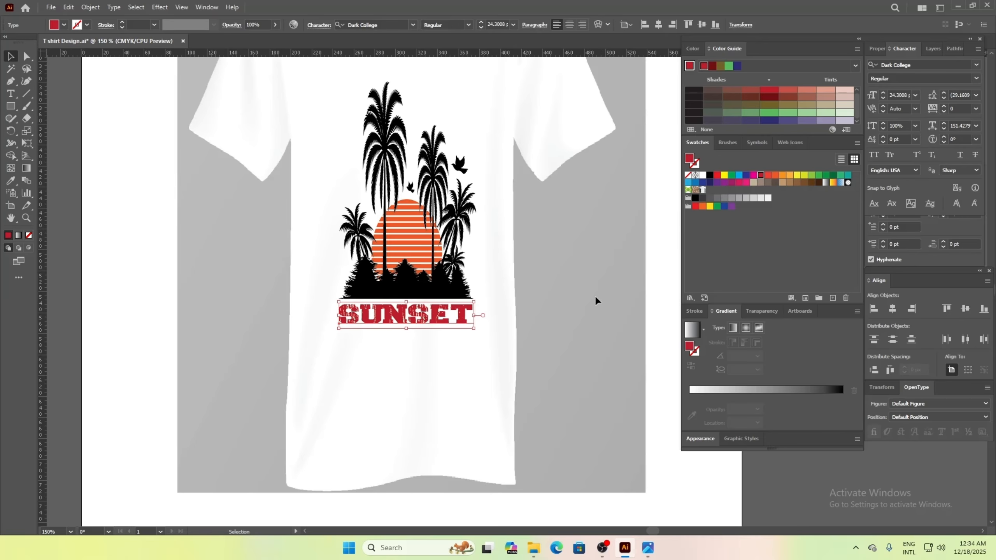
click(582, 307)
Select the palms, sun, pine row, birds and SUNSET text together and group them as one design
scroll(574, 256, down, 3)
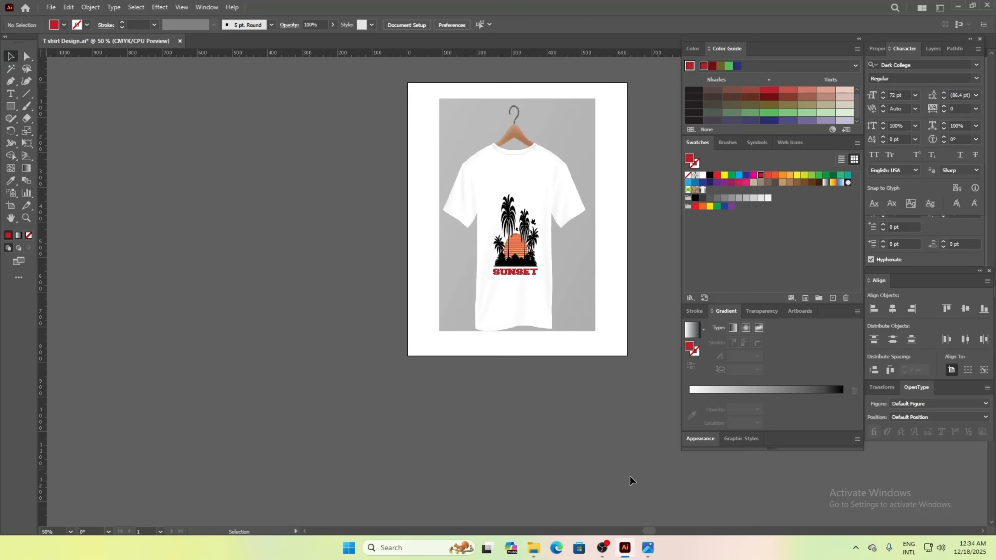
drag(651, 529, 664, 525)
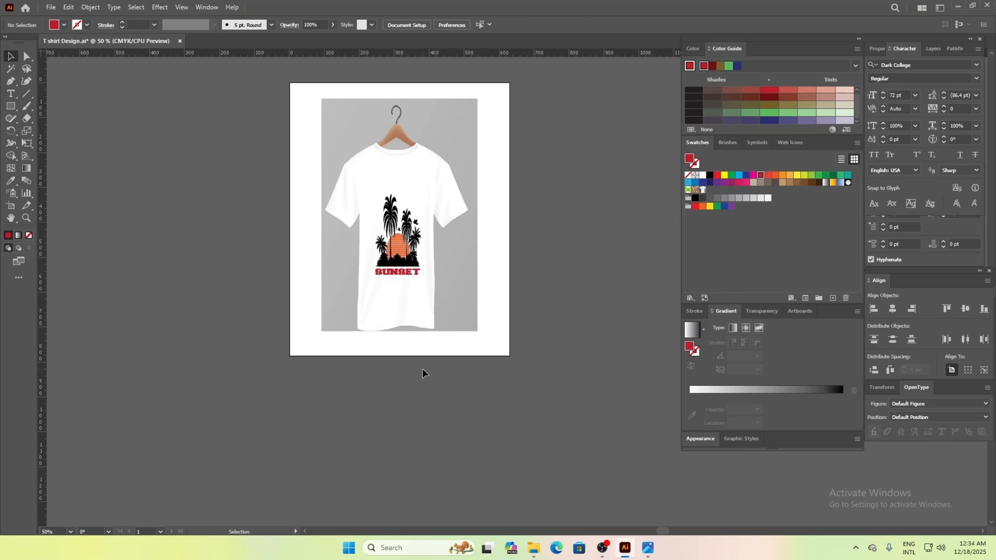
scroll(418, 349, up, 2)
scroll(428, 272, up, 3)
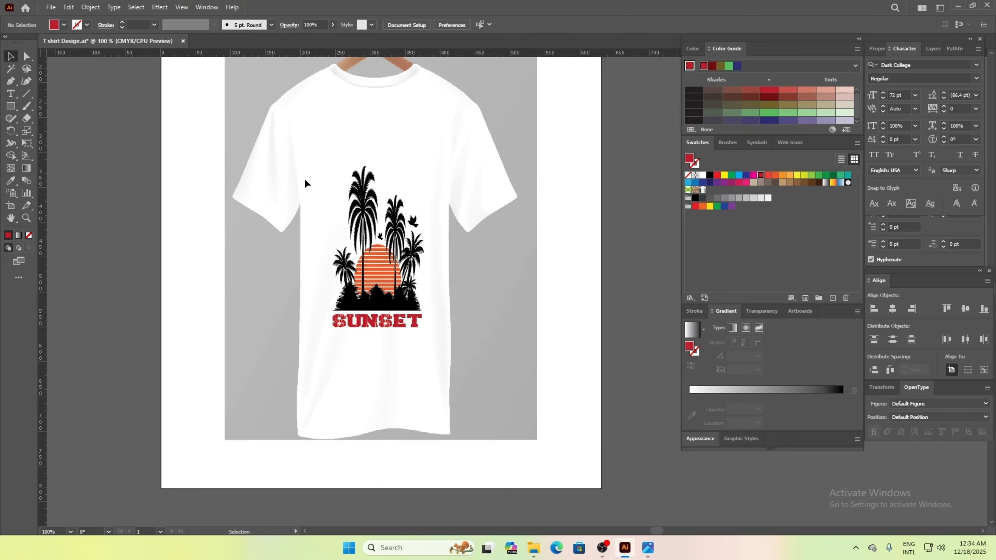
drag(305, 179, 420, 347)
right_click(372, 268)
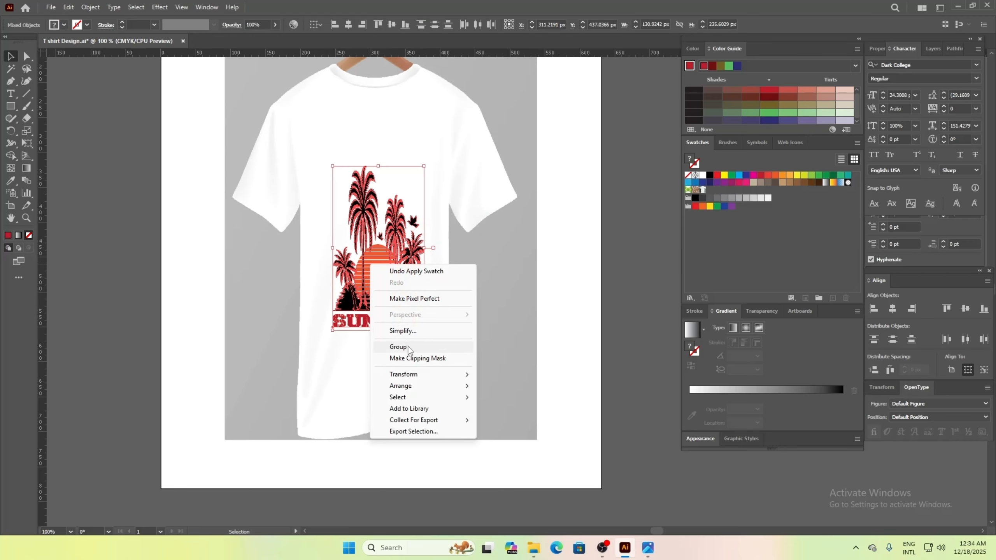
click(539, 299)
scroll(426, 292, down, 2)
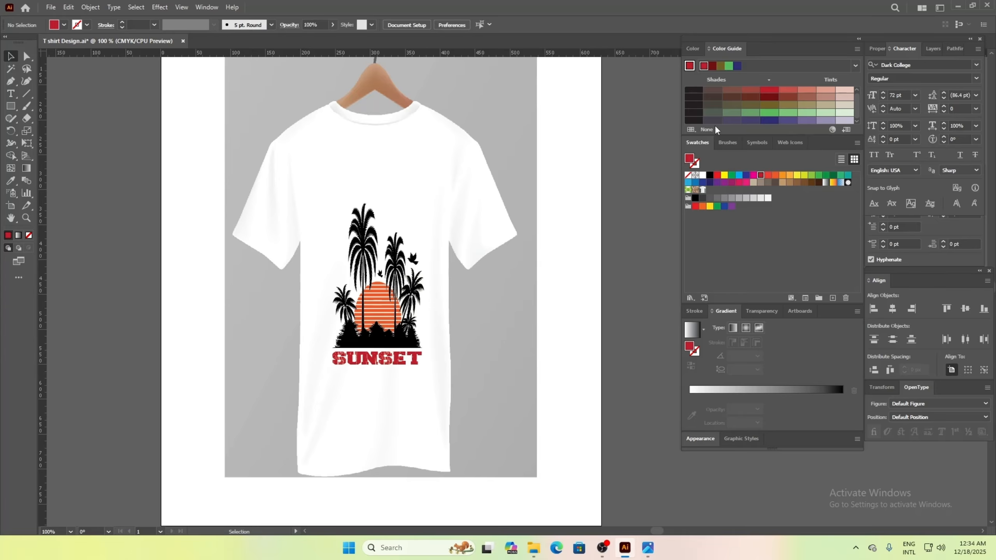
Unlock Layer 1 and align the shirt mockup and the grouped design on their horizontal and vertical centres
click(933, 48)
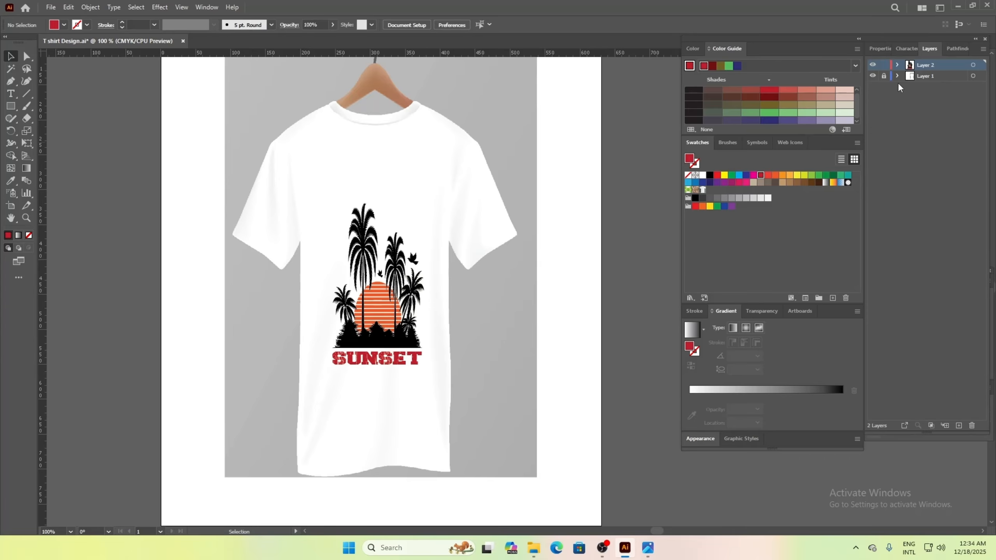
click(884, 76)
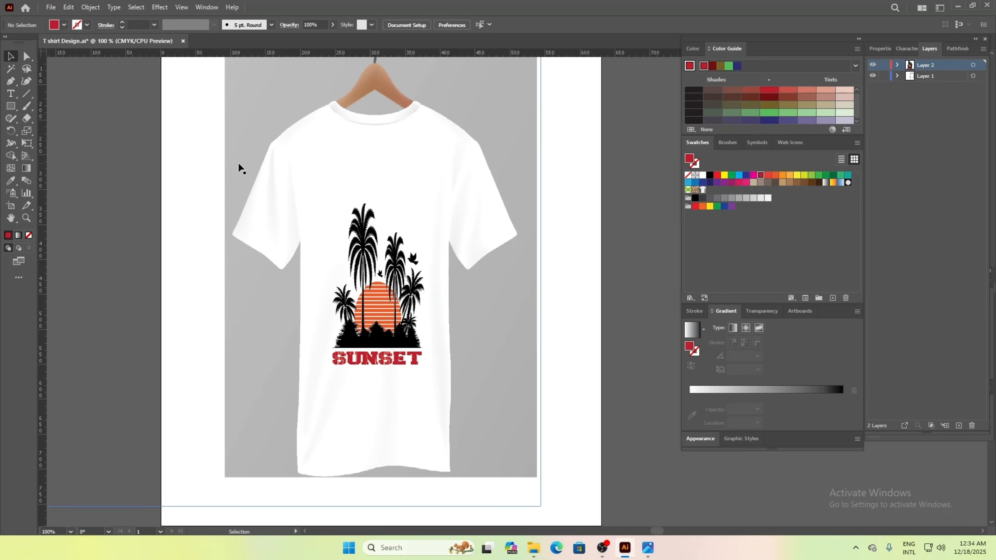
drag(178, 167, 455, 408)
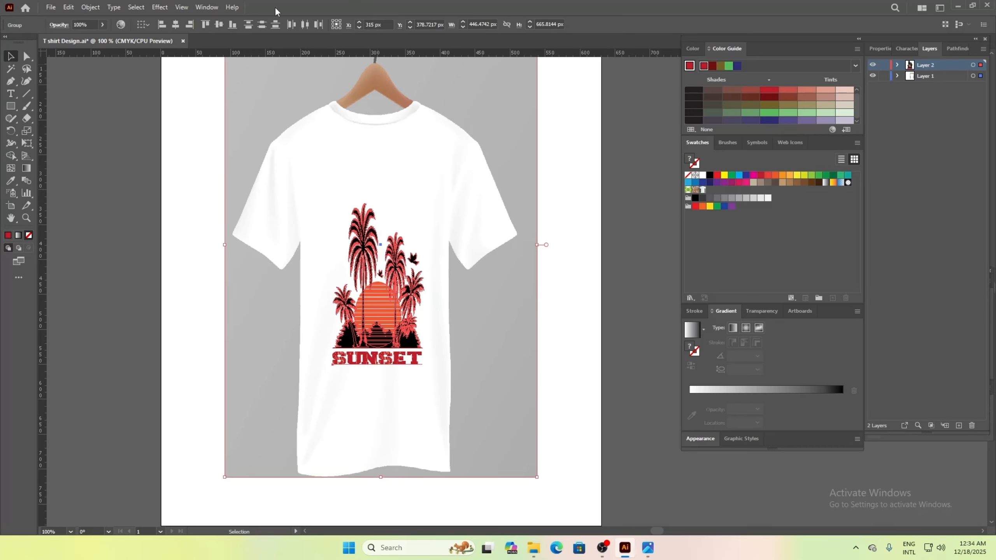
click(177, 28)
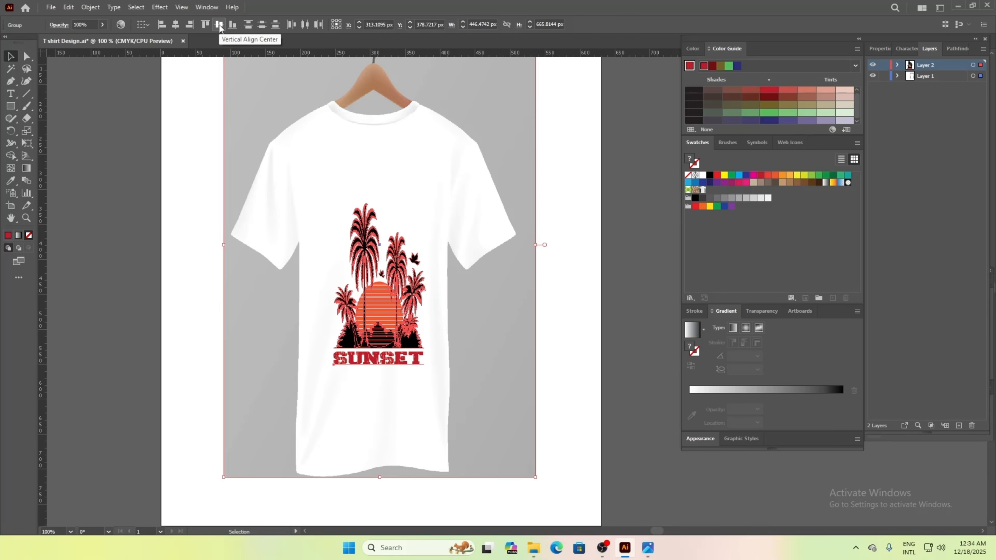
click(219, 25)
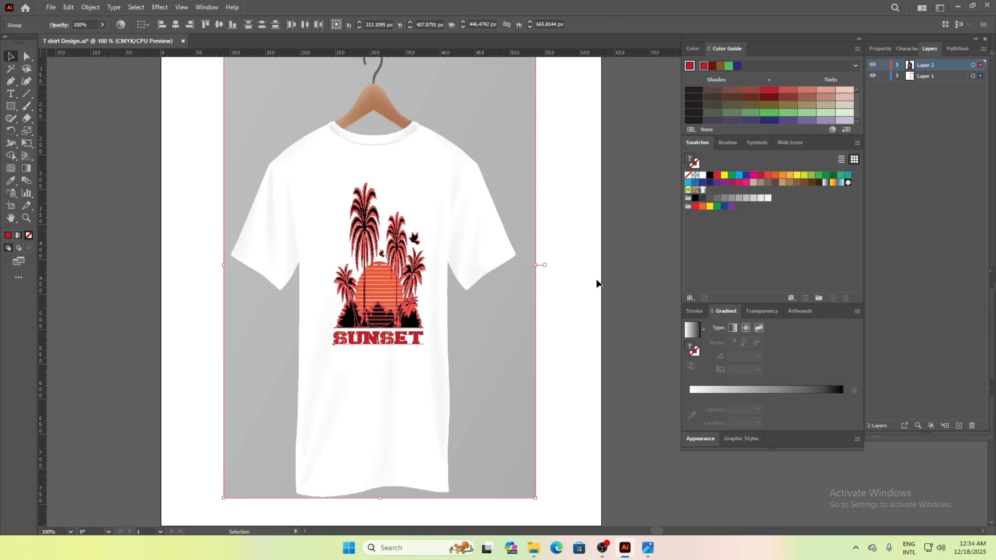
click(628, 256)
Group the shirt mockup and the sunset design into a single object
scroll(527, 232, down, 1)
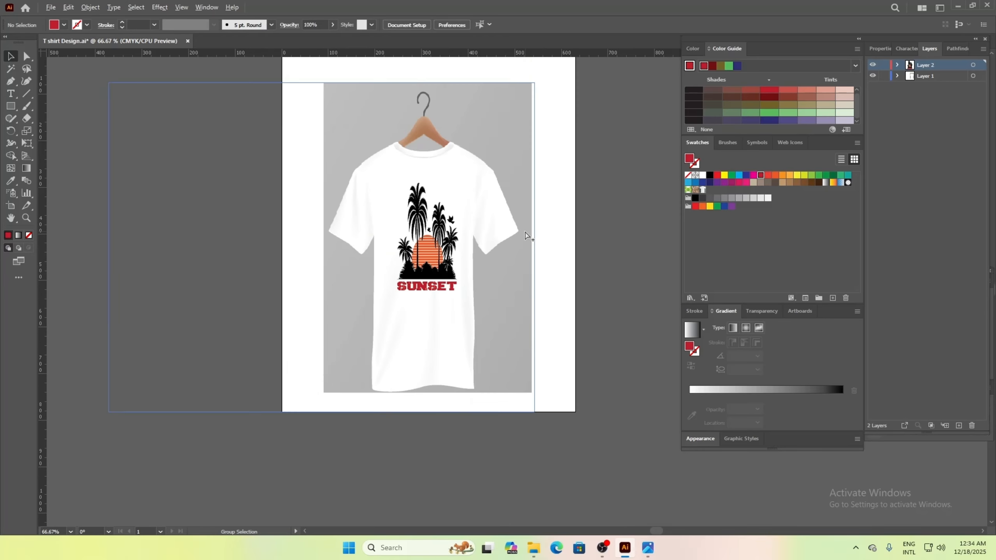
scroll(528, 237, up, 3)
drag(235, 181, 518, 411)
right_click(444, 282)
click(483, 368)
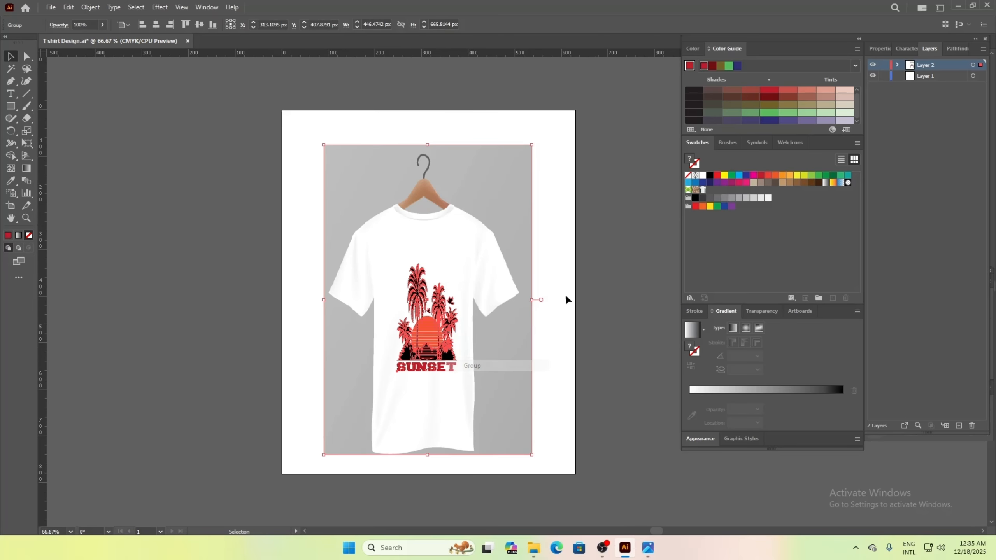
click(620, 267)
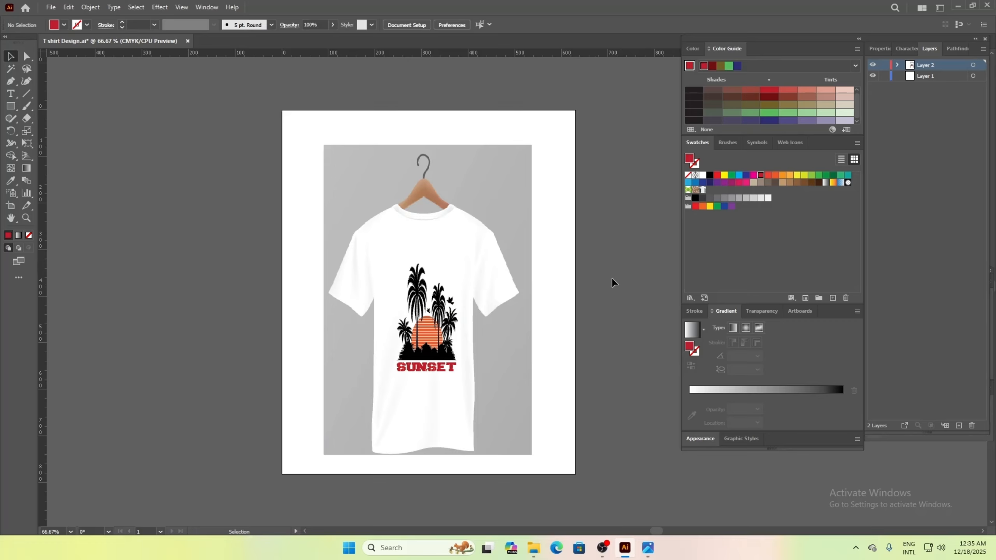